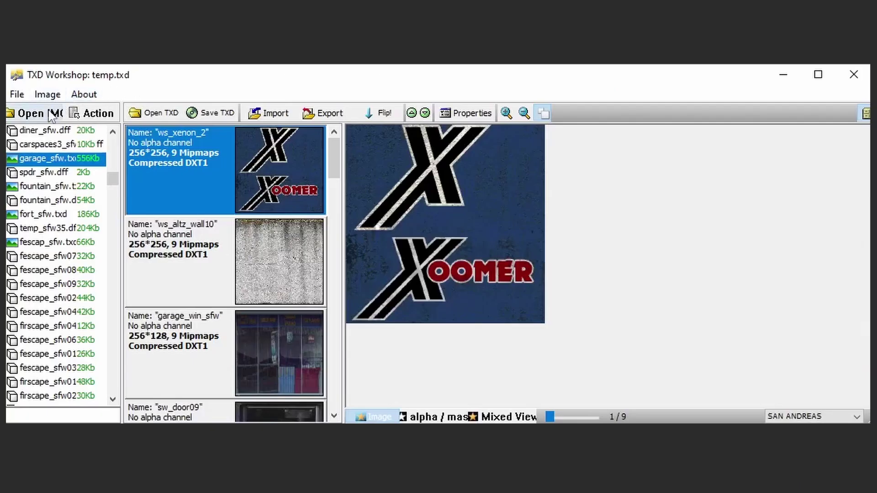
# Open the gta3.img archive from the game's models folder
pyautogui.click(64, 114)
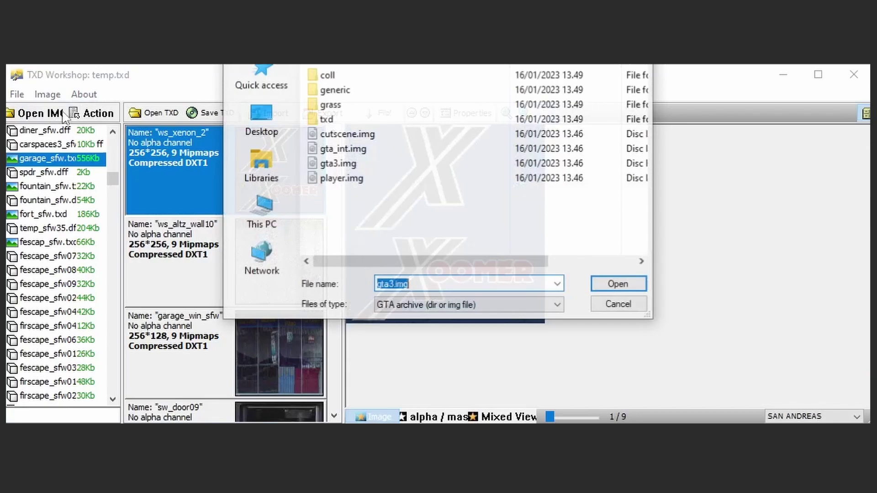
pyautogui.click(521, 64)
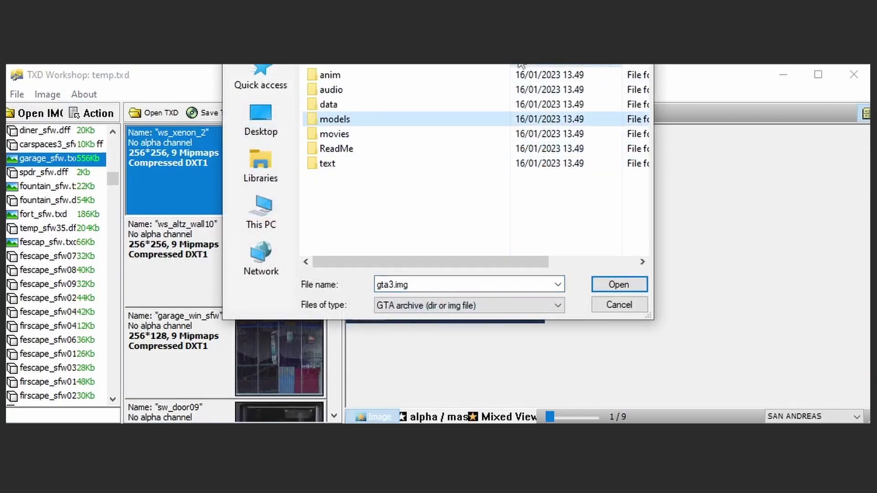
pyautogui.doubleClick(371, 122)
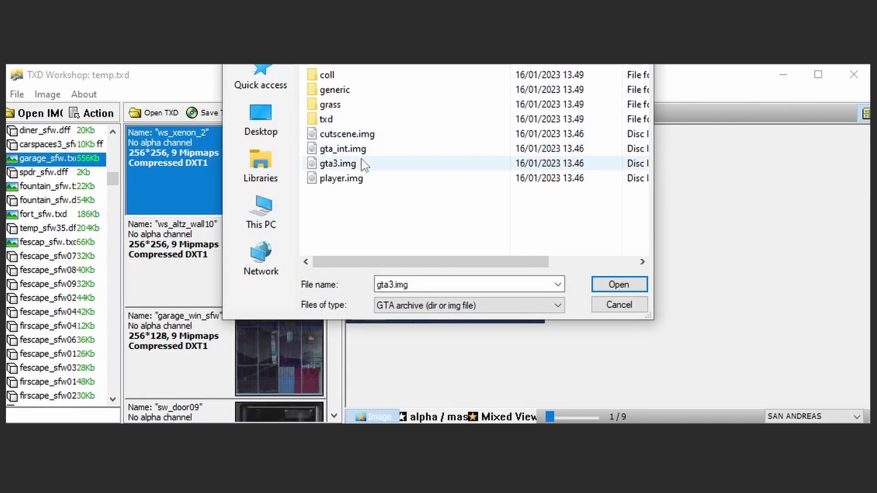
pyautogui.doubleClick(338, 163)
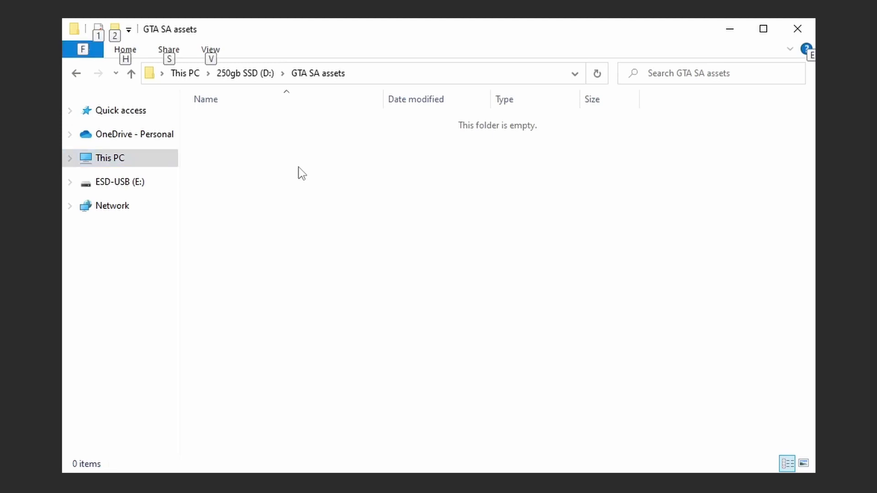
# In File Explorer, create two folders named Cutscene and Interior inside the GTA SA assets folder
pyautogui.hotkey('ctrl', 'shift', 'n')
pyautogui.write('Cutscene')
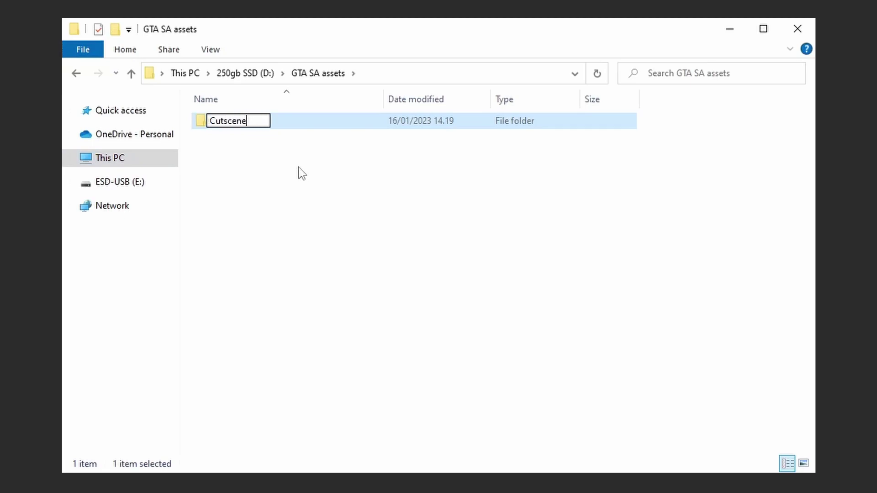
pyautogui.press('Return')
pyautogui.press('alt')
pyautogui.write('2Interior')
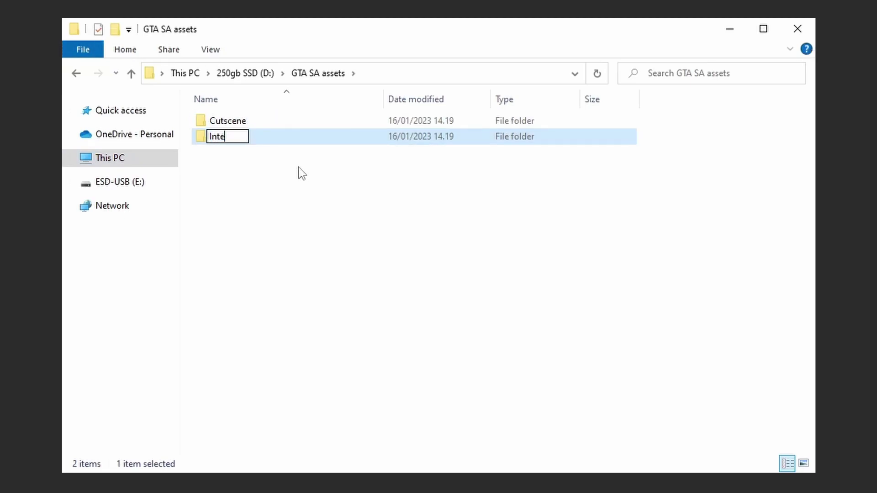
pyautogui.press('Return')
# Create two more folders named Gta3 and Player in the GTA SA assets folder
pyautogui.press('alt')
pyautogui.write('2')
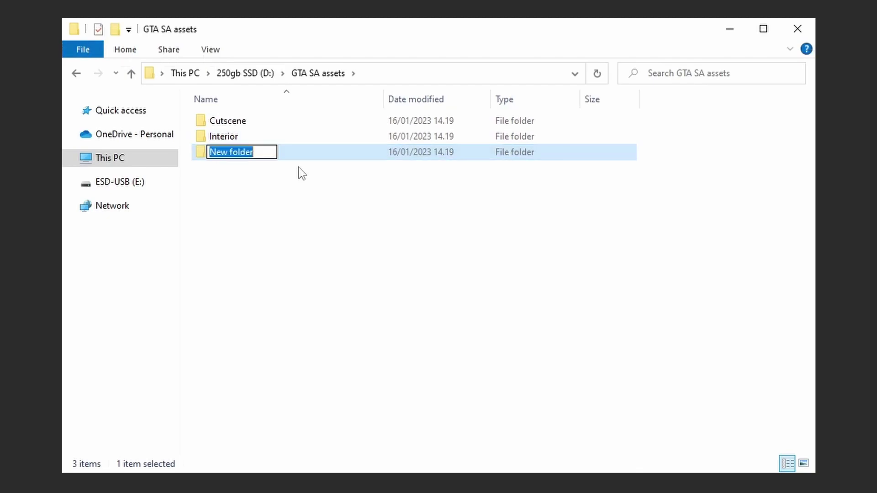
pyautogui.write('Gta3')
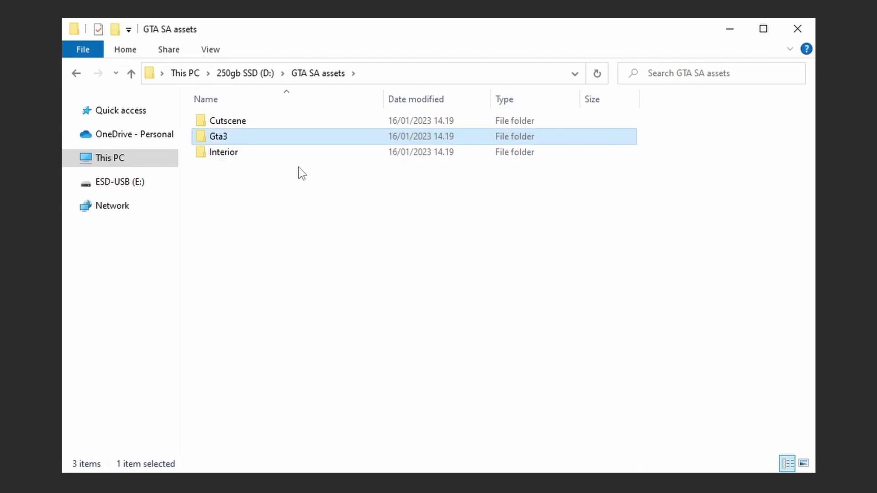
pyautogui.press('alt')
pyautogui.write('2Player')
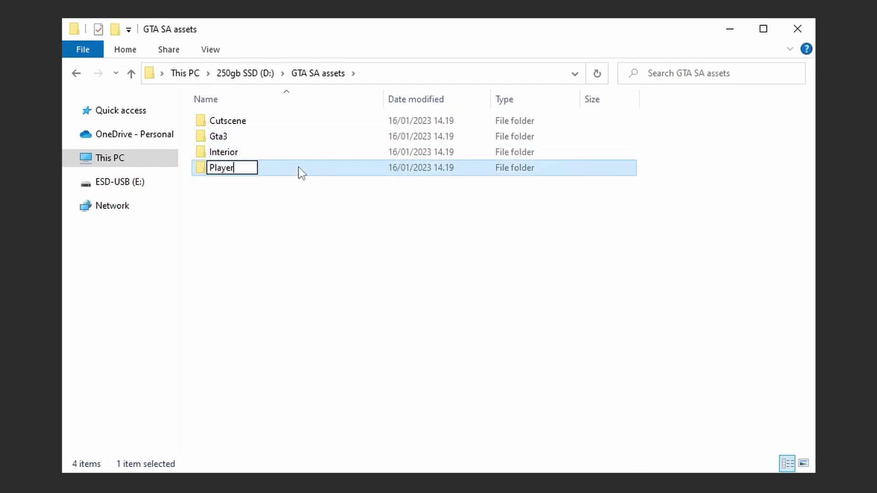
pyautogui.press('Return')
# Add a folder named IPL and IDE to the GTA SA assets folder
pyautogui.press('alt')
pyautogui.write('2IPL ')
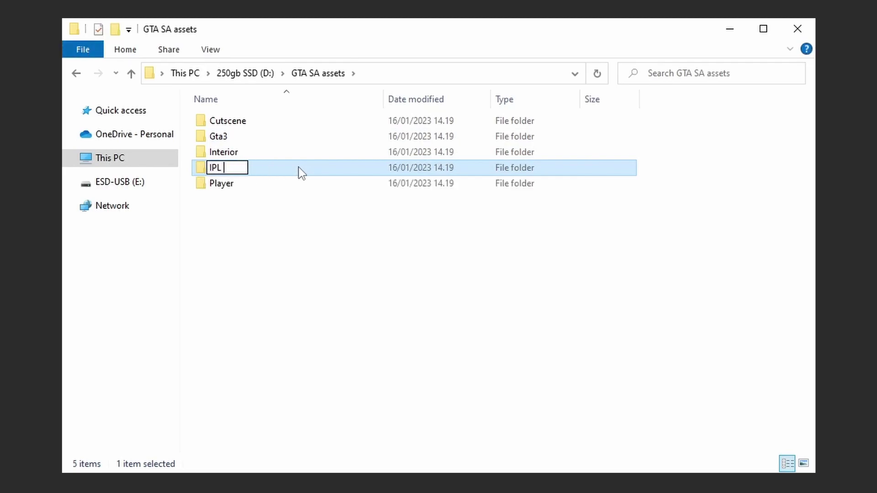
pyautogui.write('and IDE')
pyautogui.press('Return')
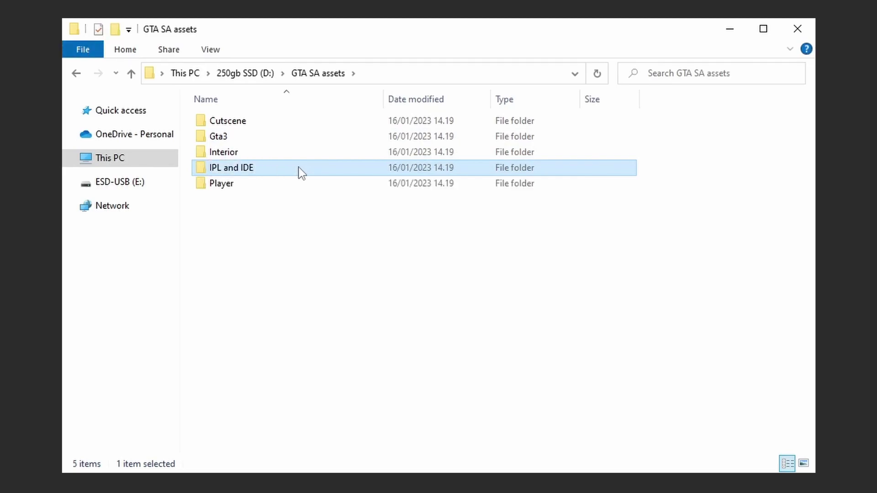
# Inside the Gta3 folder, create subfolders named Collisions and Textures
pyautogui.doubleClick(281, 136)
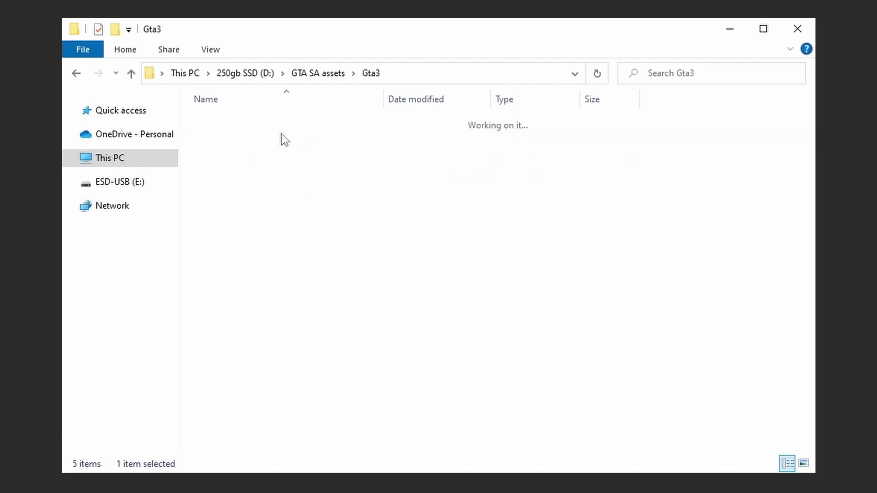
pyautogui.press('alt')
pyautogui.write('2Collision')
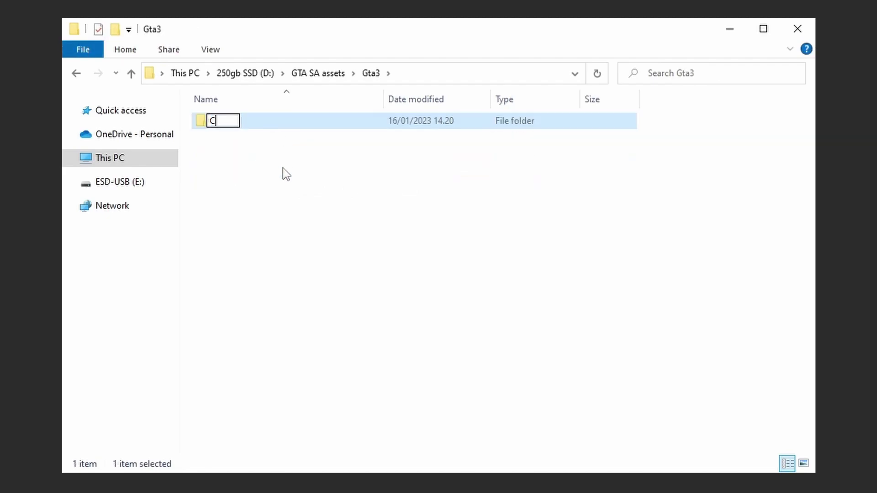
pyautogui.write('sions')
pyautogui.press('Return')
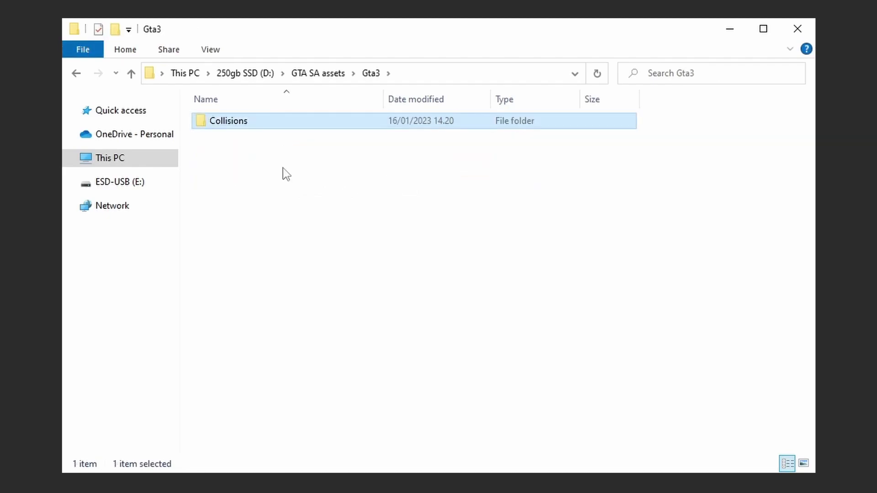
pyautogui.press('alt')
pyautogui.write('2Textures')
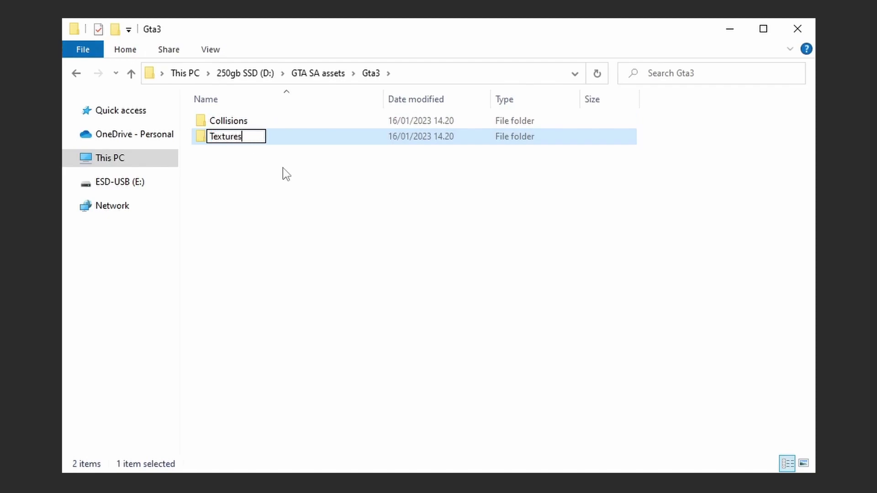
pyautogui.press('Return')
# Create two more subfolders named Models and IFP in the Gta3 folder
pyautogui.press('alt')
pyautogui.write('2')
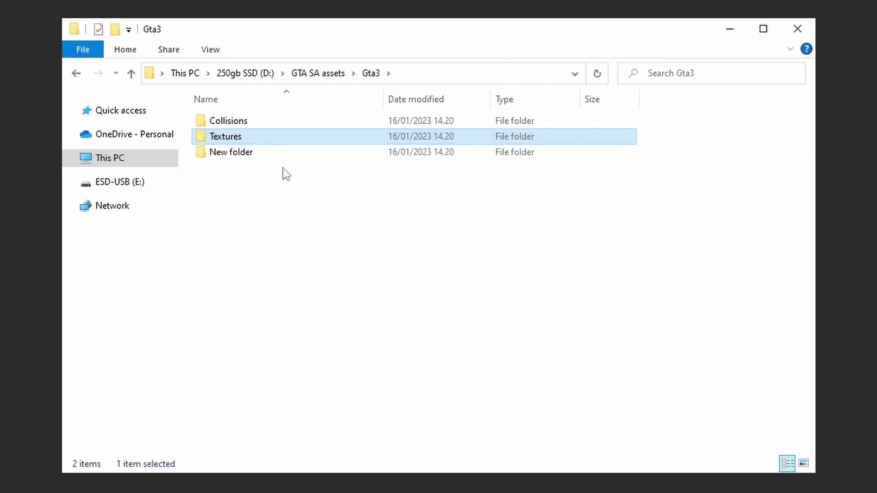
pyautogui.write('Models')
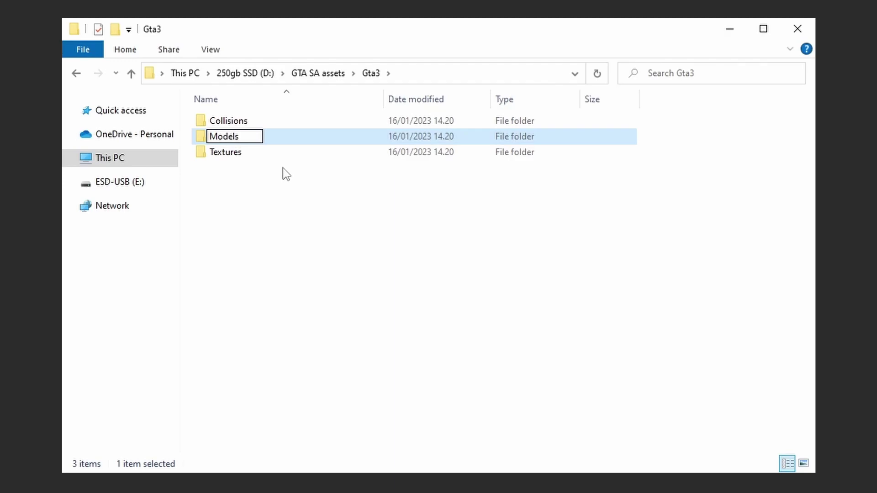
pyautogui.press('Return')
pyautogui.press('alt')
pyautogui.write('2IFP')
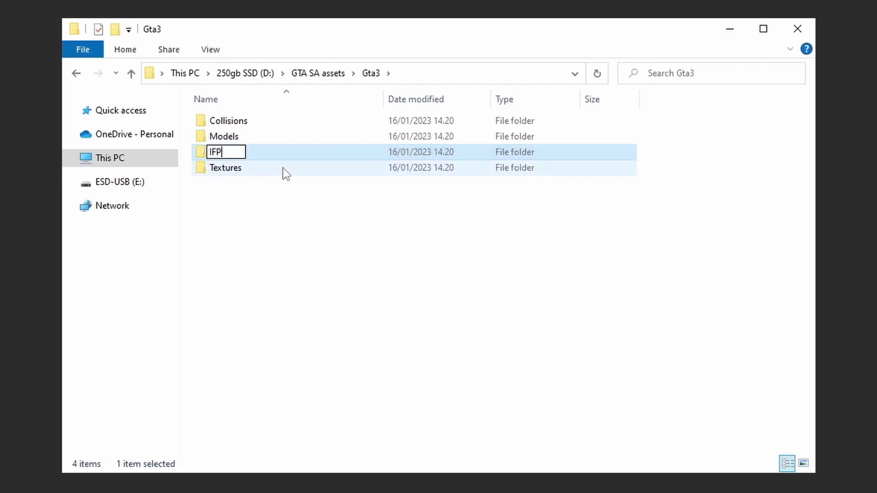
pyautogui.press('Return')
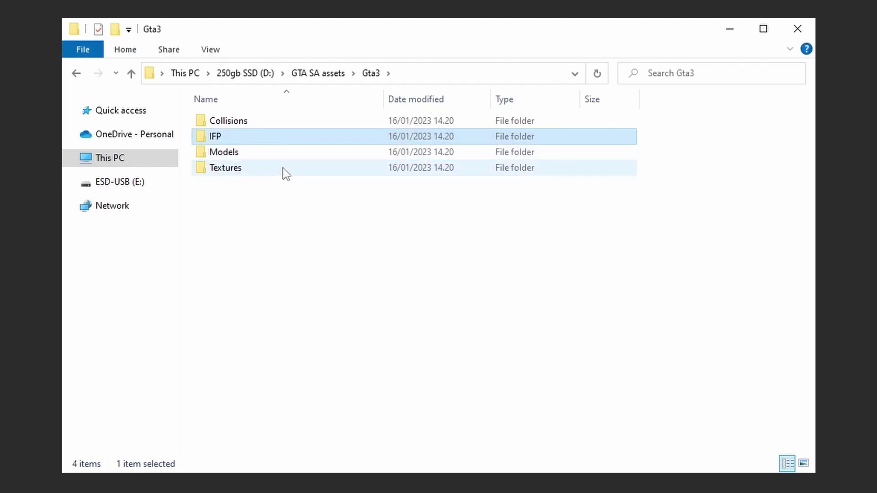
# Inside the Collisions folder, create subfolders named Archives and Single
pyautogui.doubleClick(277, 121)
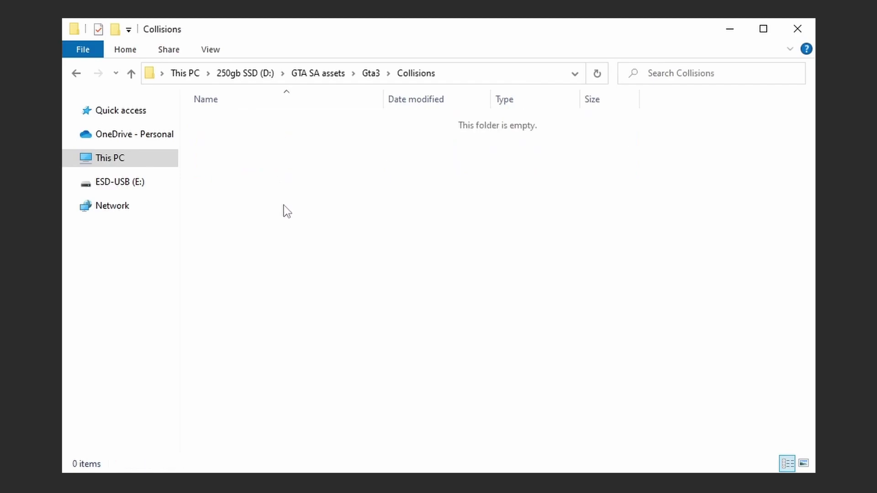
pyautogui.press('alt')
pyautogui.write('2Archives')
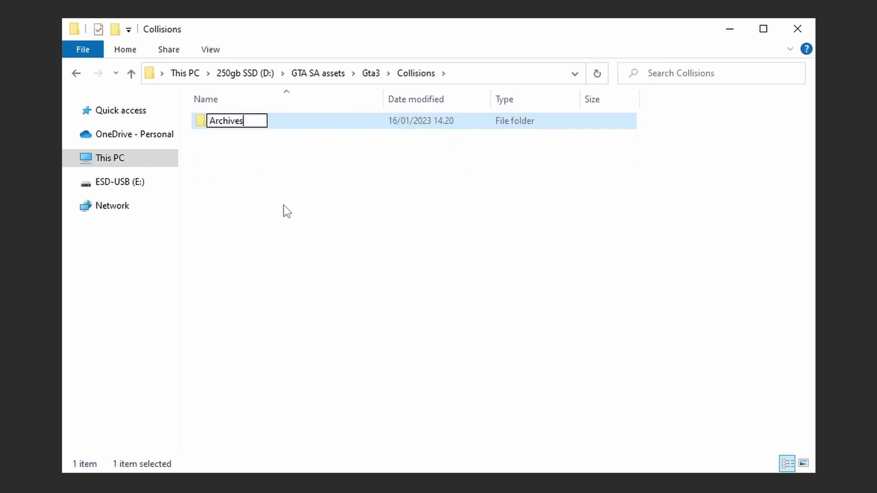
pyautogui.press('Return')
pyautogui.press('alt')
pyautogui.write('2Singl')
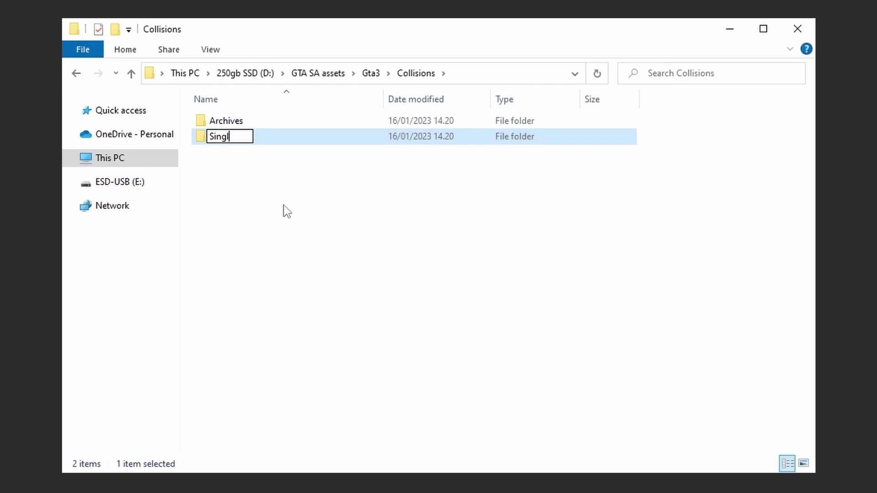
pyautogui.write('e')
pyautogui.press('Return')
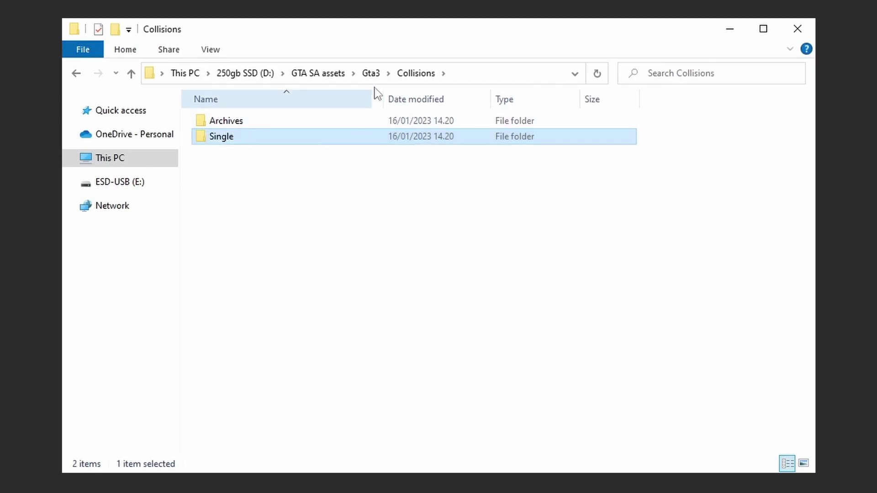
# Inside Gta3's Textures folder, create subfolders named Archives and Single
pyautogui.click(372, 73)
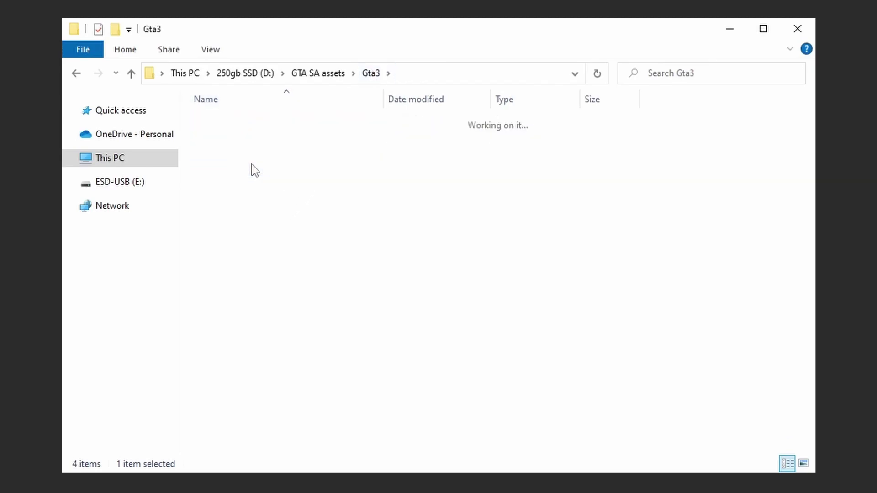
pyautogui.doubleClick(274, 185)
pyautogui.press('alt')
pyautogui.write('2')
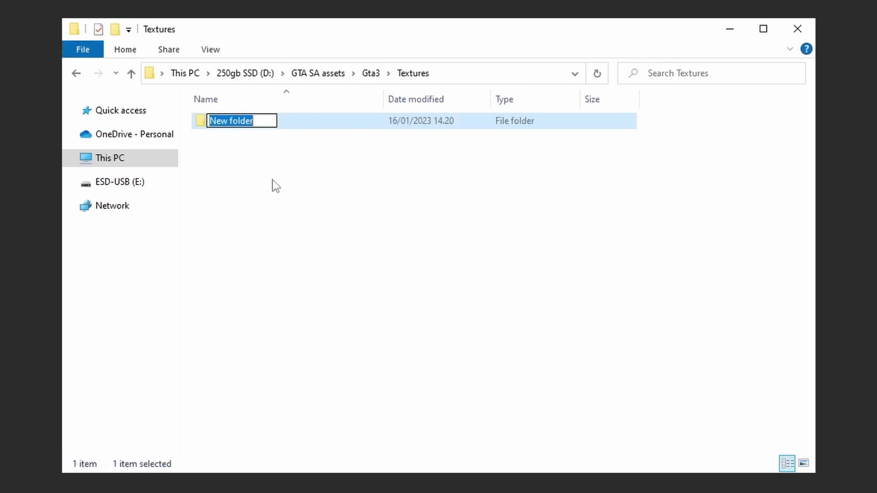
pyautogui.write('Archives')
pyautogui.press('Return')
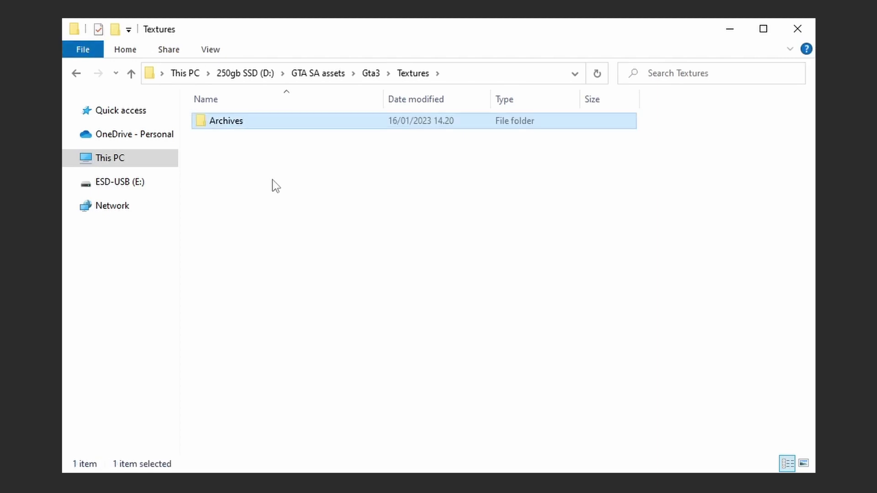
pyautogui.press('alt')
pyautogui.write('2Singl')
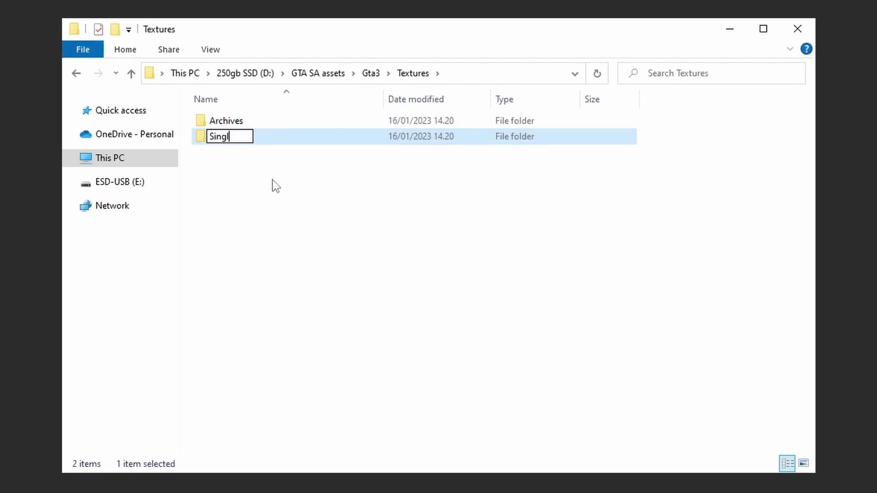
pyautogui.write('e')
pyautogui.press('Return')
# Add a subfolder named Single prefixed TXD name to the Textures folder
pyautogui.press('alt')
pyautogui.write('2')
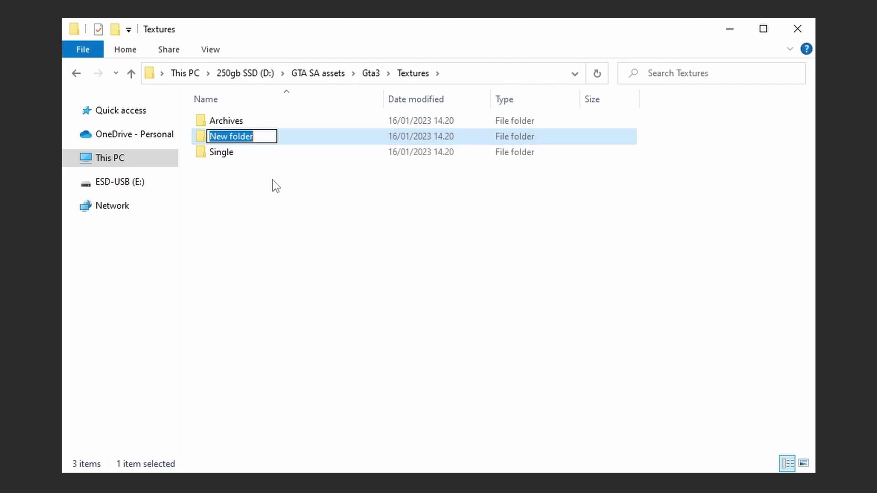
pyautogui.write('Single pre')
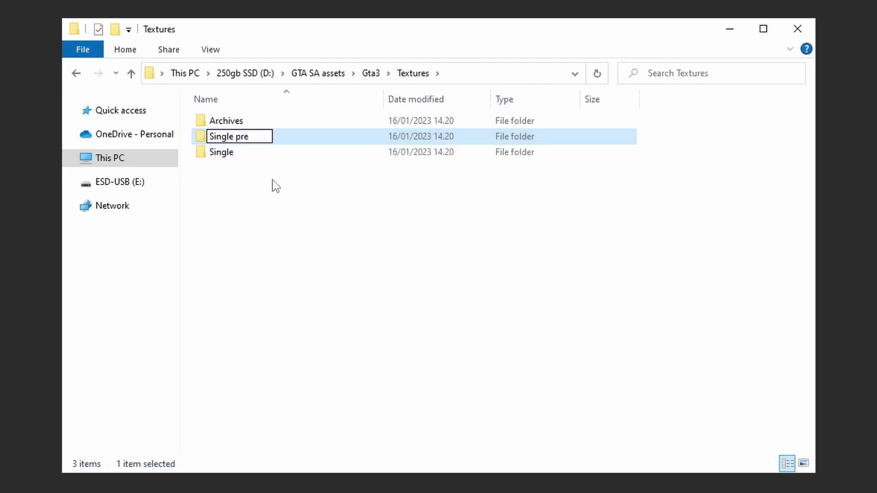
pyautogui.write('fixed TXD nmae')
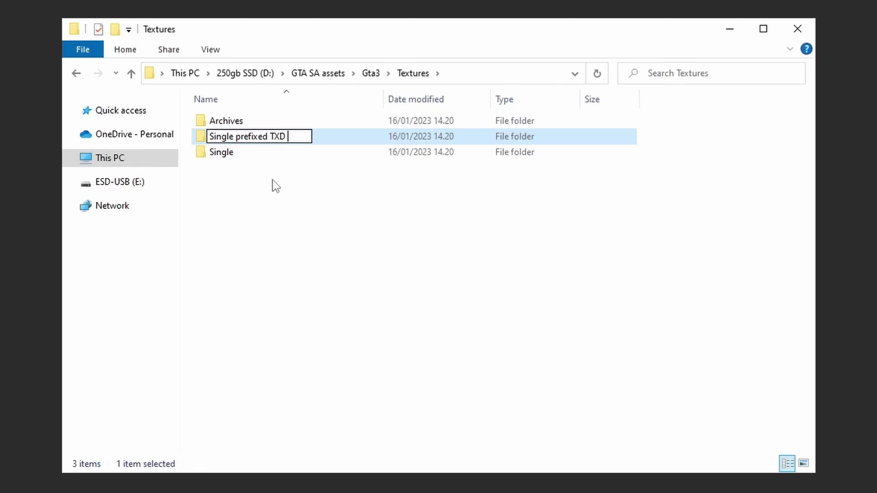
pyautogui.press('BackSpace')
pyautogui.press('BackSpace')
pyautogui.press('BackSpace')
pyautogui.write('ame')
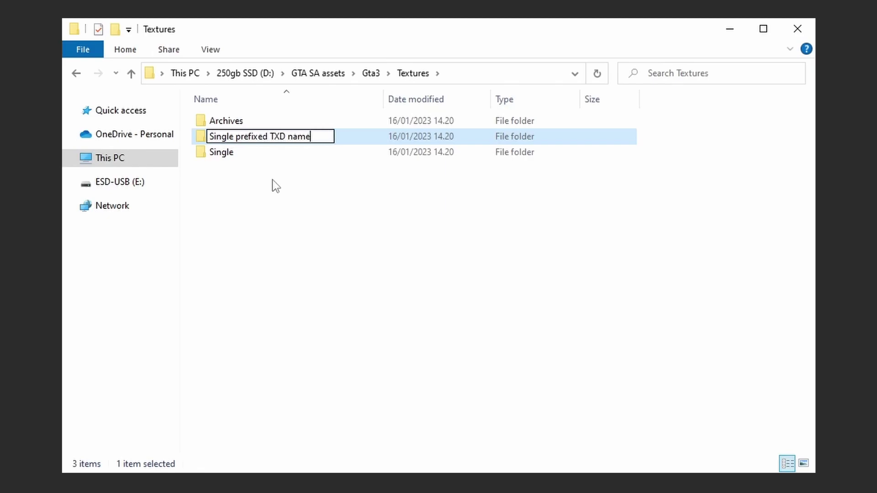
pyautogui.press('Return')
pyautogui.click(275, 186)
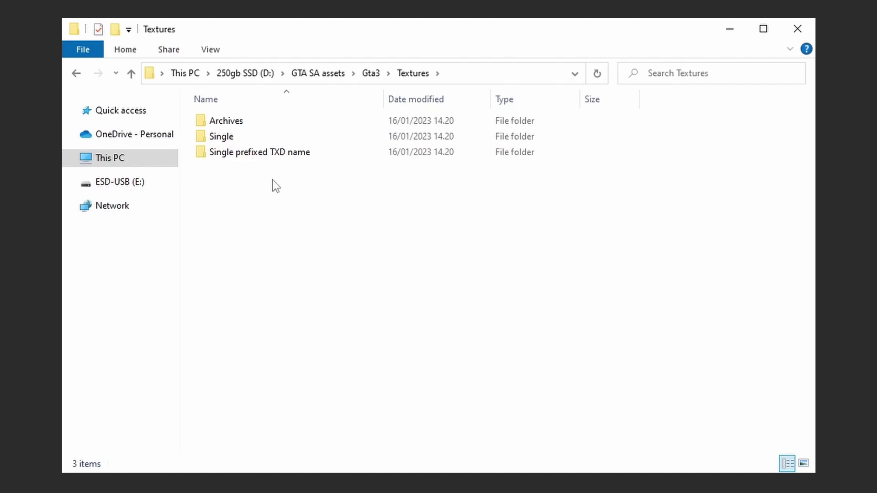
# Inside the IPL and IDE folder of GTA SA assets, create a subfolder named Readable
pyautogui.click(317, 78)
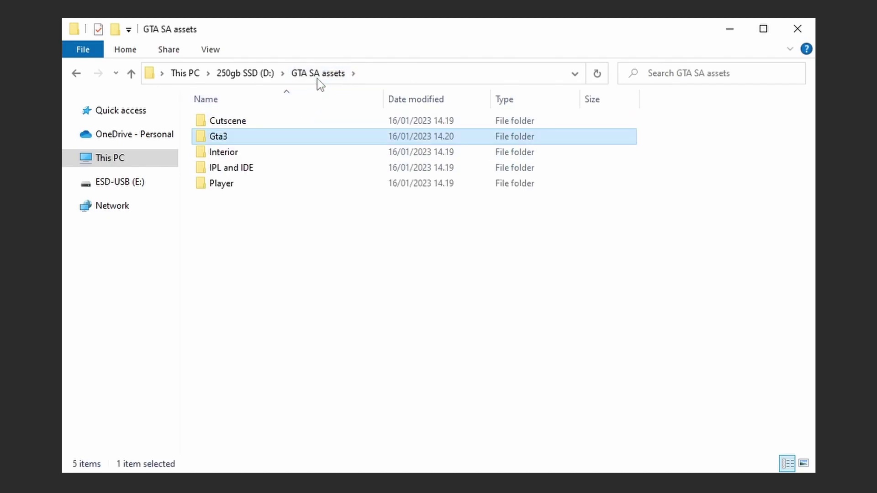
pyautogui.doubleClick(284, 177)
pyautogui.press('alt')
pyautogui.write('2Readable')
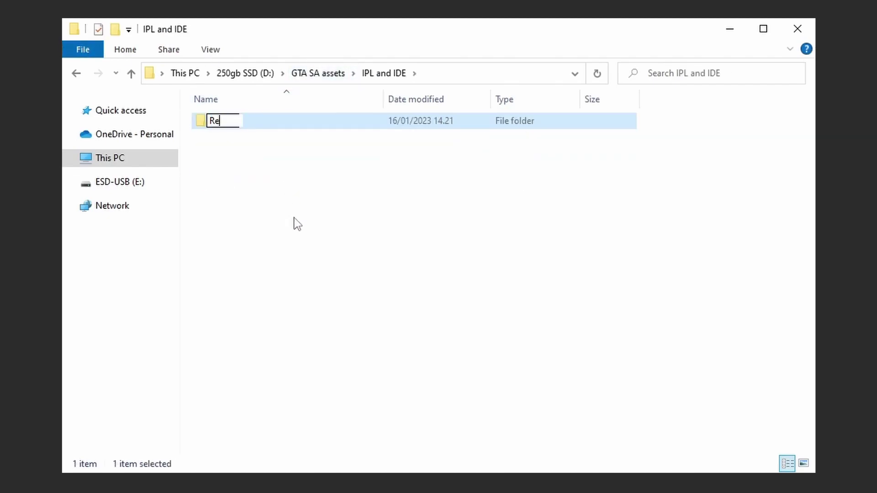
pyautogui.press('Return')
# Add a second subfolder named Nonreadable to the IPL and IDE folder
pyautogui.press('alt')
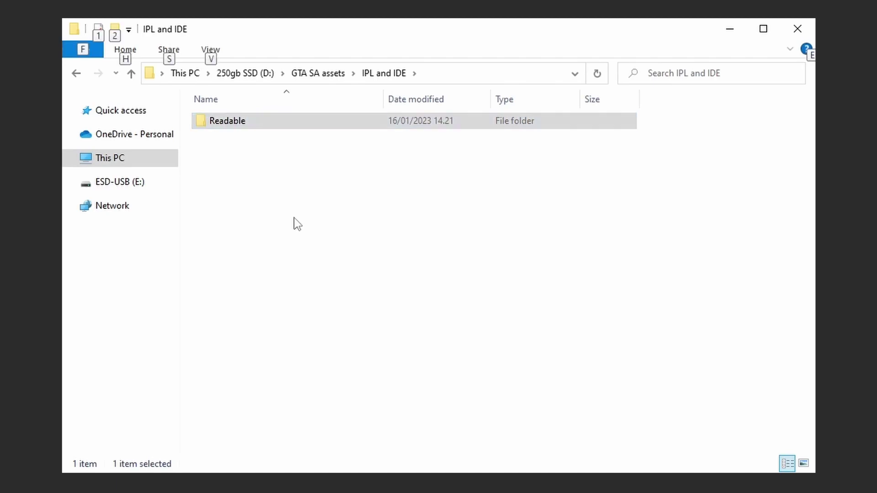
pyautogui.write('2Non-r')
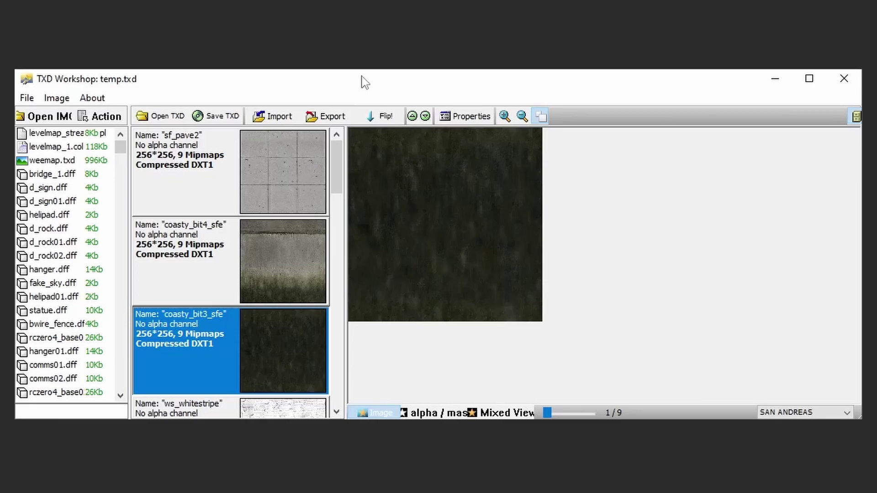
# In TXD Workshop, export every entry of the open IMG archive into the GTA SA assets folder
pyautogui.click(73, 136)
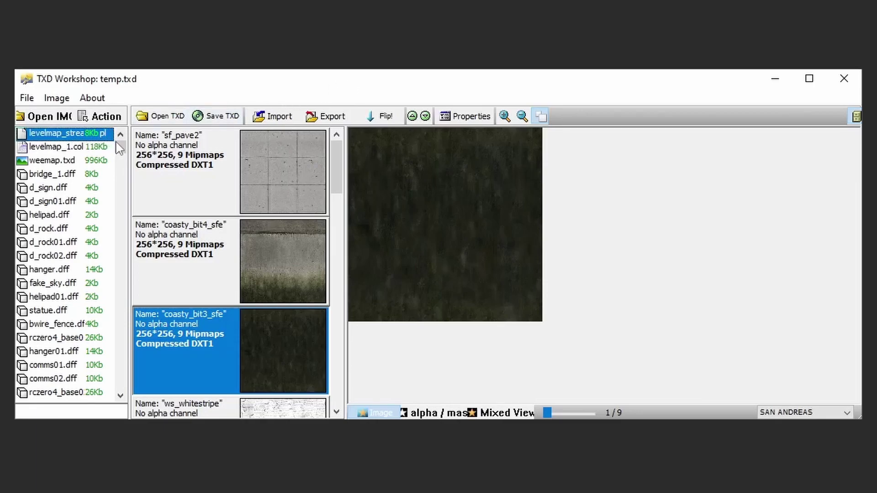
pyautogui.moveTo(121, 150); pyautogui.dragTo(121, 382)
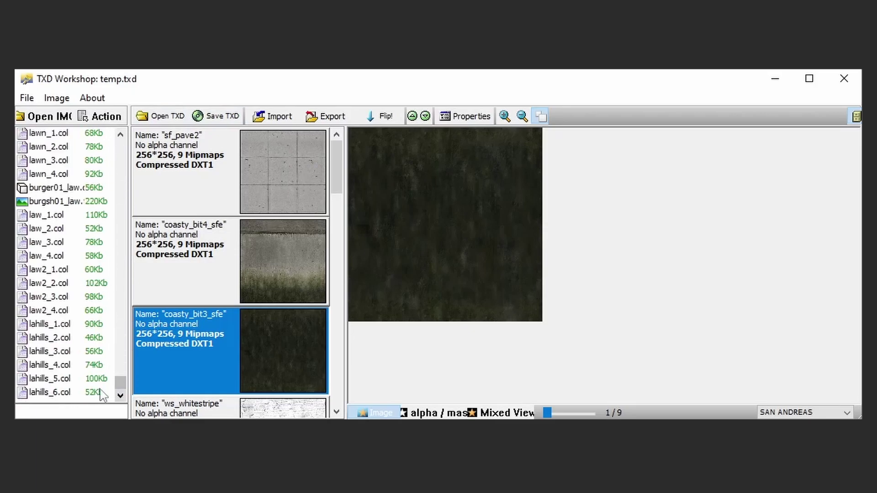
pyautogui.keyDown('shift'); pyautogui.click(71, 391); pyautogui.keyUp('shift')
pyautogui.rightClick(67, 364)
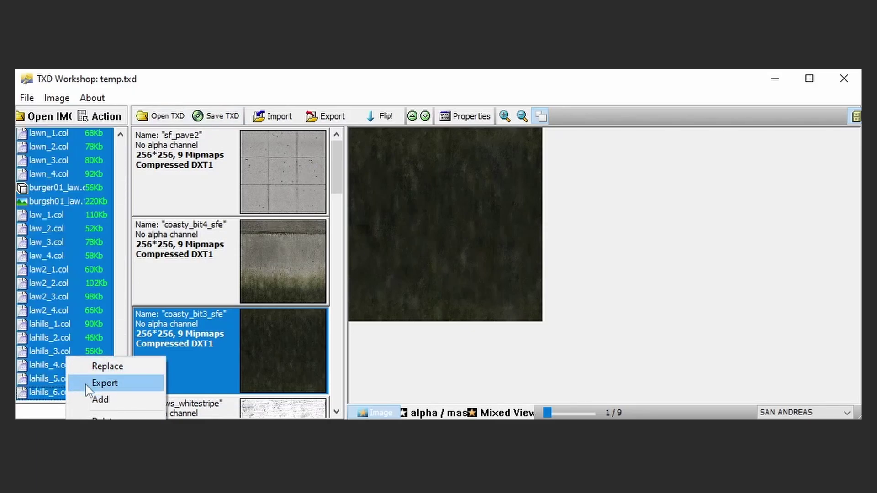
pyautogui.click(104, 383)
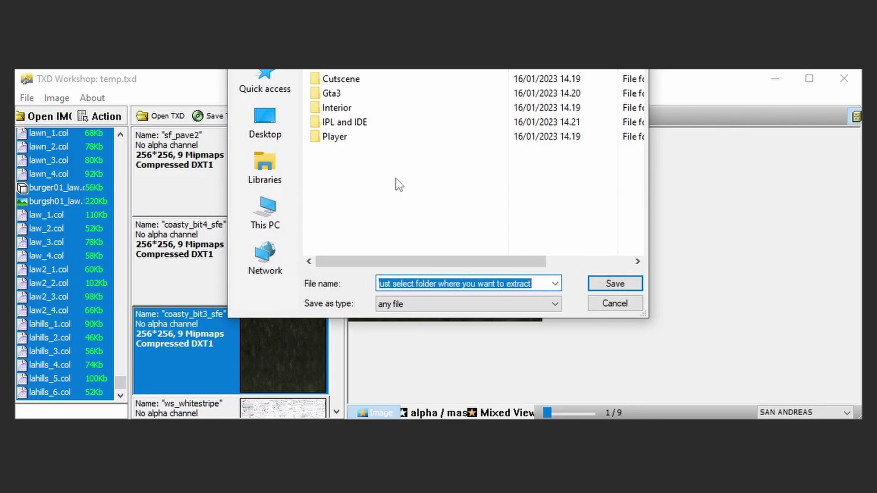
pyautogui.click(593, 284)
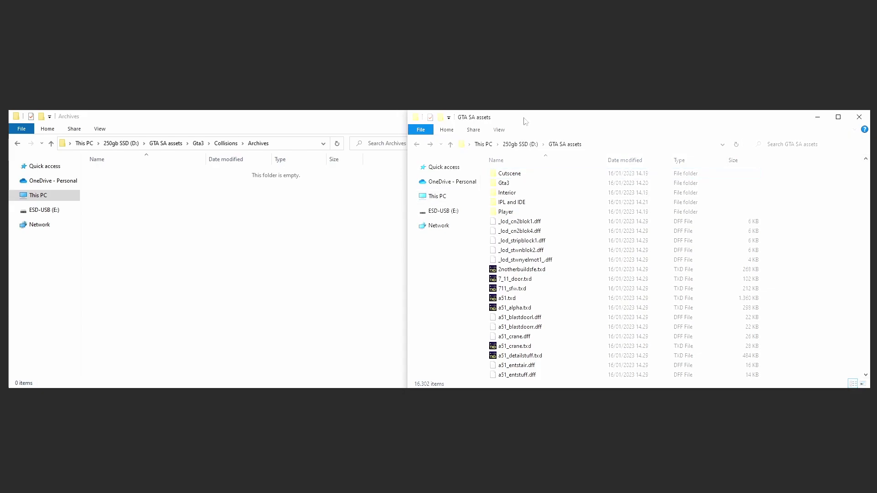
# In File Explorer, sort the contents of the GTA SA assets folder by type
pyautogui.click(351, 119)
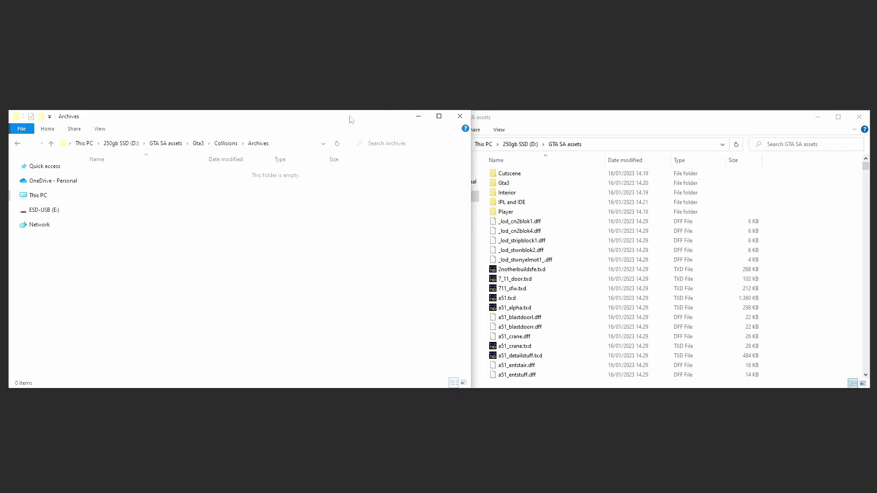
pyautogui.click(571, 127)
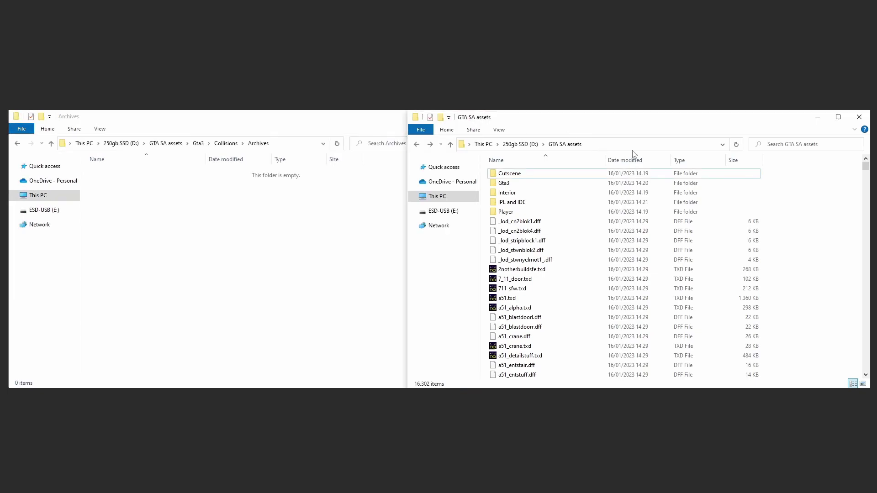
pyautogui.scroll(-8, 707, 233)
pyautogui.scroll(8, 707, 235)
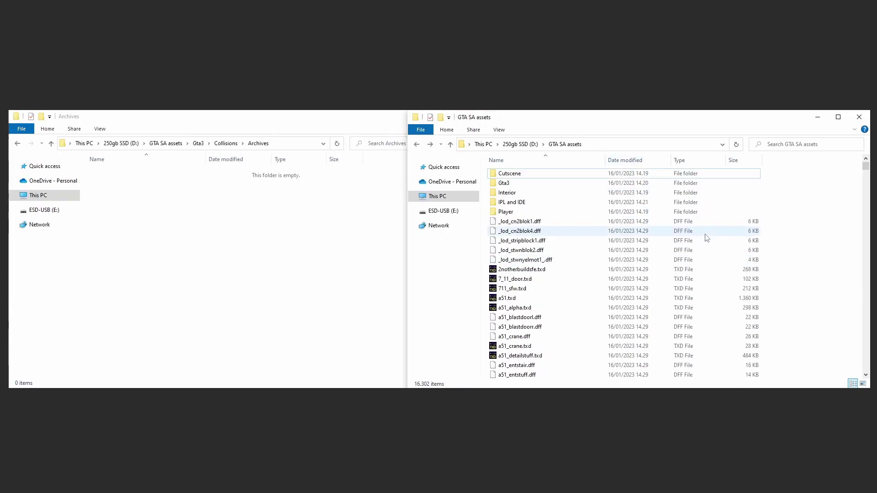
pyautogui.rightClick(767, 234)
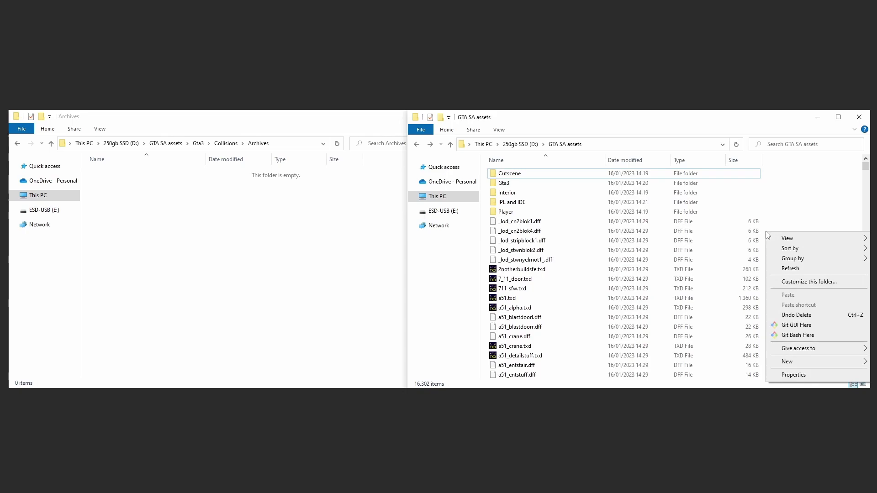
pyautogui.moveTo(786, 248)
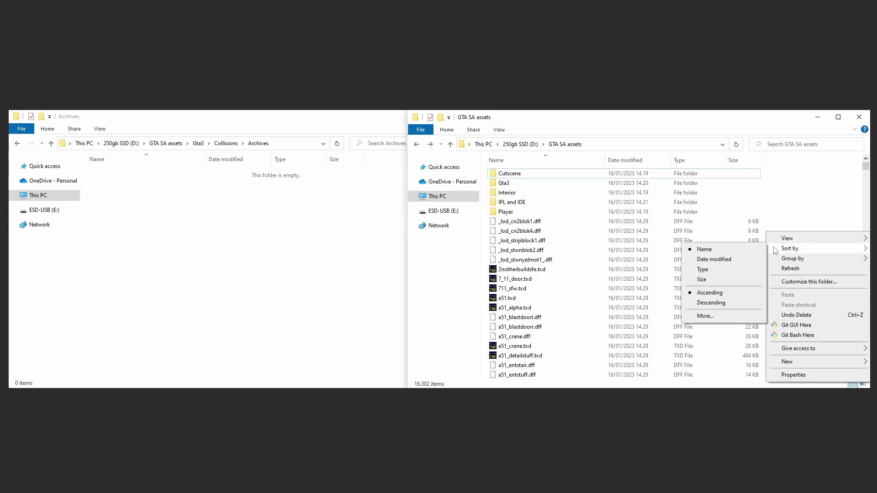
pyautogui.click(723, 270)
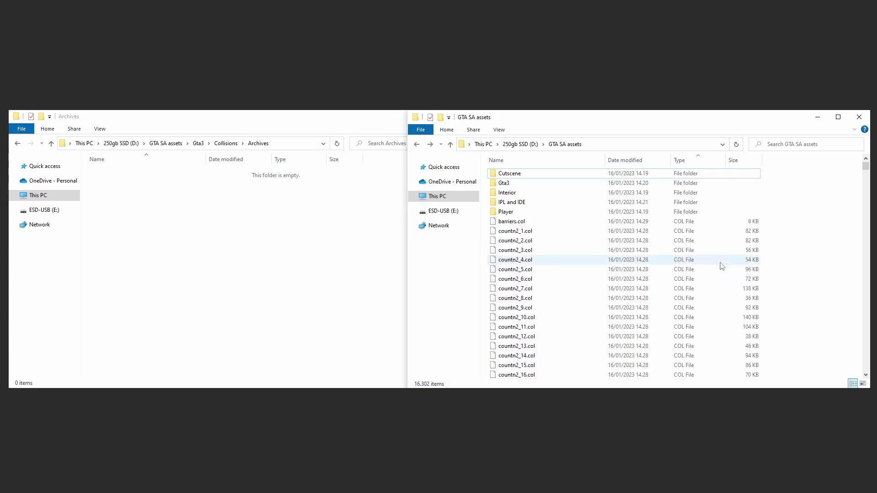
# Move all COL files from GTA SA assets into the Archives folder inside Gta3's Collisions folder
pyautogui.click(644, 221)
pyautogui.moveTo(865, 170); pyautogui.dragTo(867, 169)
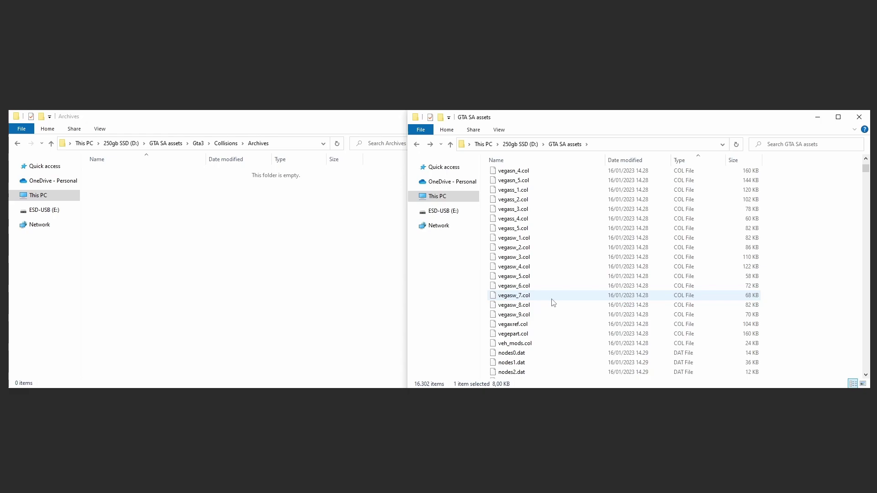
pyautogui.keyDown('shift'); pyautogui.click(538, 342); pyautogui.keyUp('shift')
pyautogui.scroll(20, 542, 294)
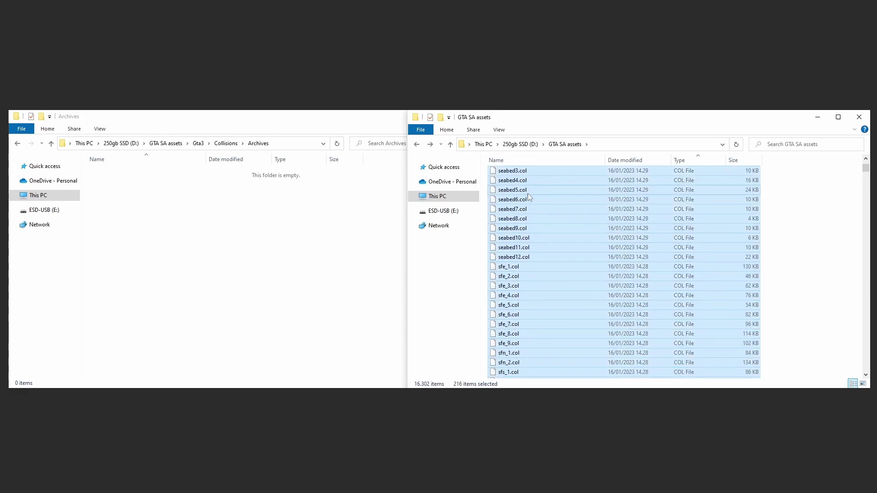
pyautogui.moveTo(528, 193); pyautogui.dragTo(333, 215)
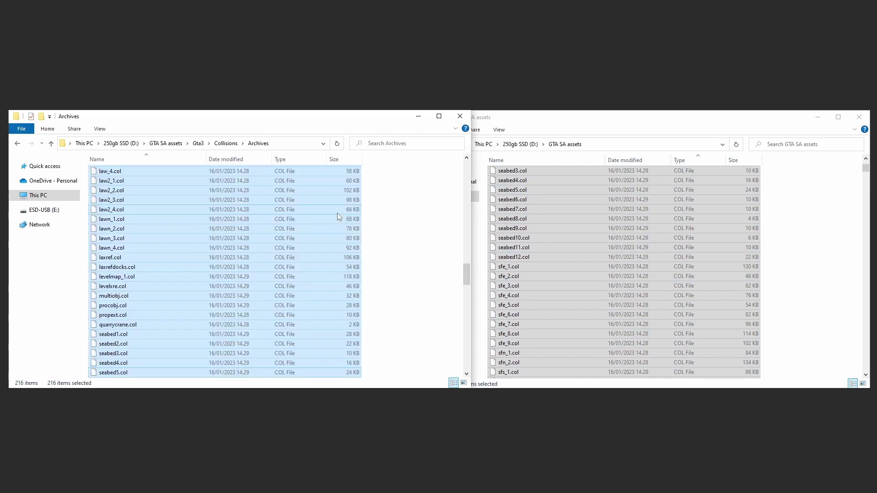
# Move all TXD files from GTA SA assets into the Archives folder inside Gta3's Textures folder
pyautogui.click(198, 143)
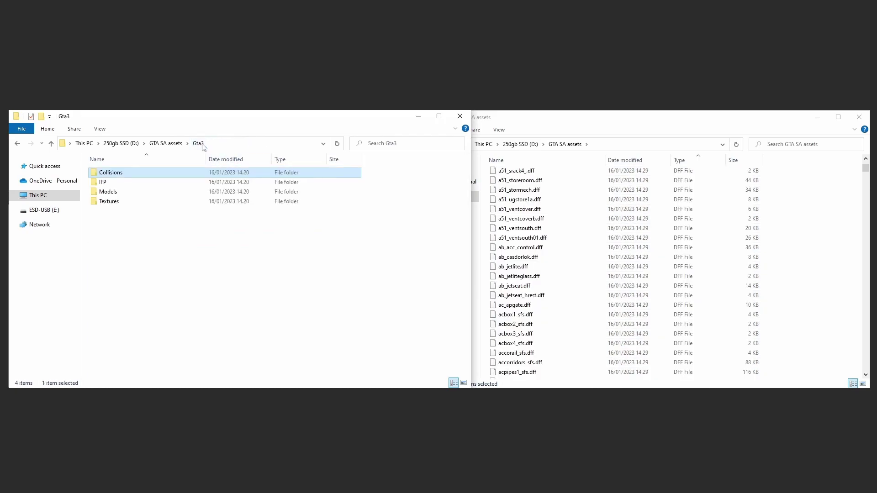
pyautogui.doubleClick(168, 201)
pyautogui.doubleClick(170, 176)
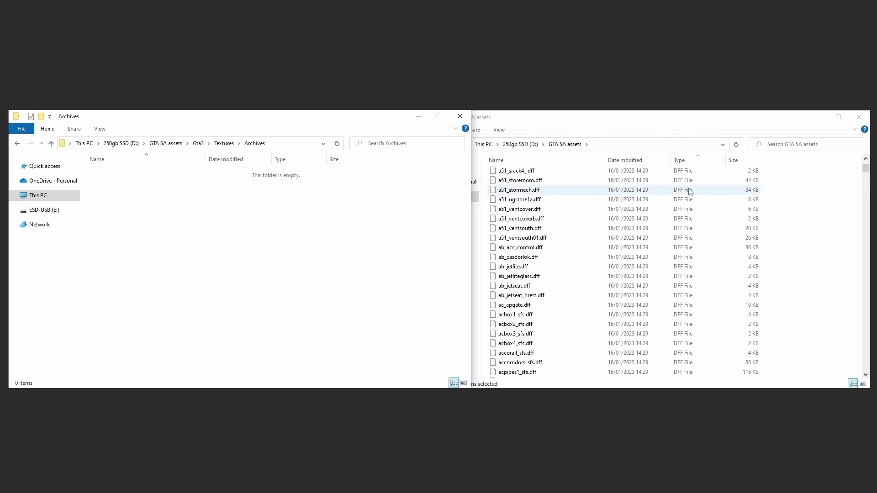
pyautogui.moveTo(865, 168); pyautogui.dragTo(865, 368)
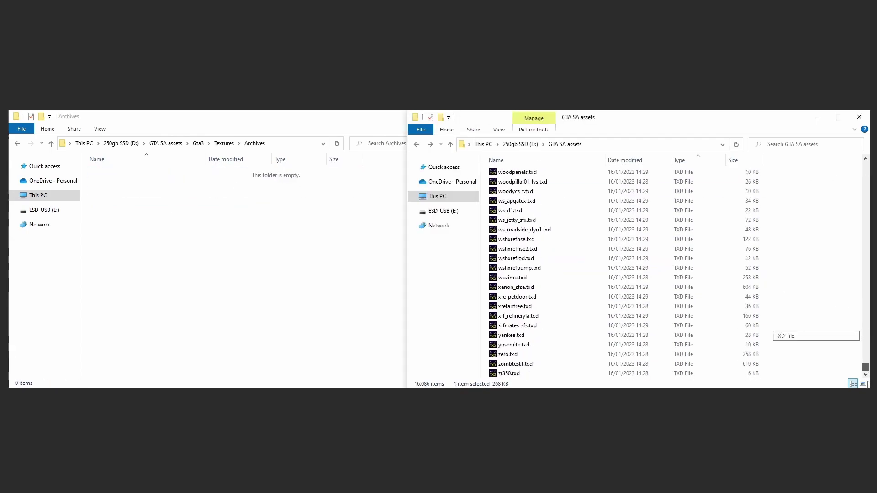
pyautogui.keyDown('shift'); pyautogui.click(505, 373); pyautogui.keyUp('shift')
pyautogui.moveTo(505, 374); pyautogui.dragTo(333, 251)
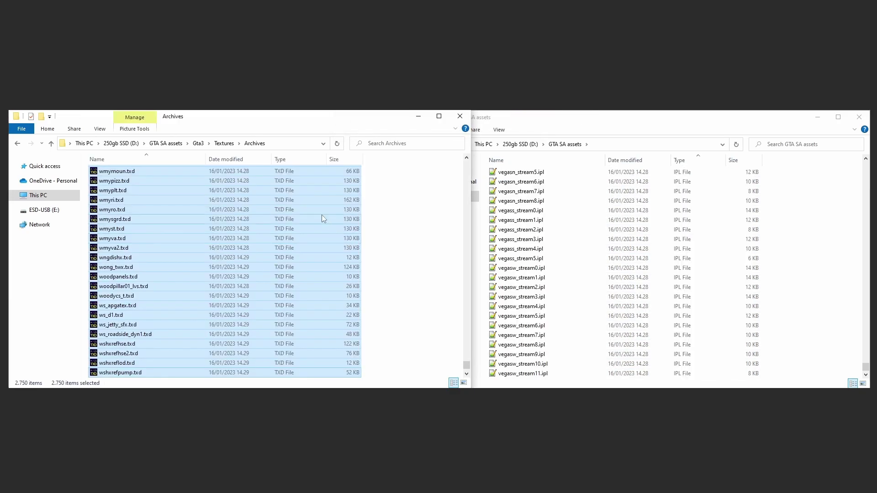
# Move all DFF files from GTA SA assets into Gta3's Models folder
pyautogui.click(199, 146)
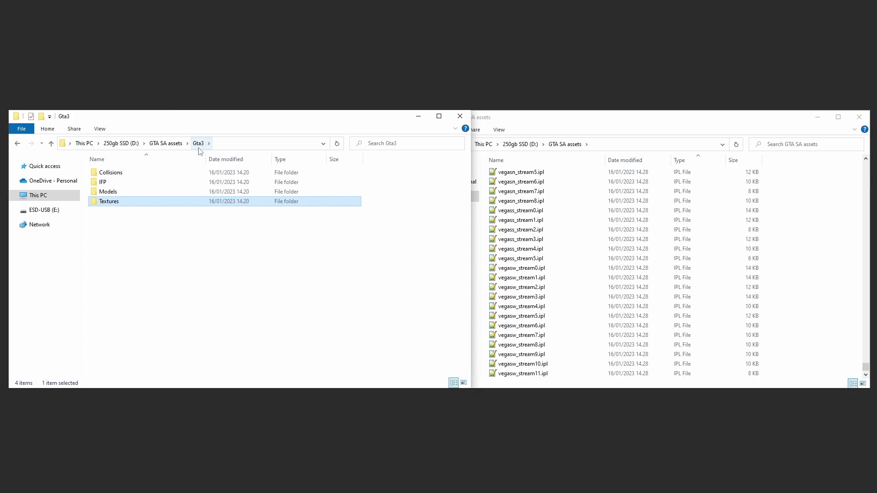
pyautogui.doubleClick(156, 192)
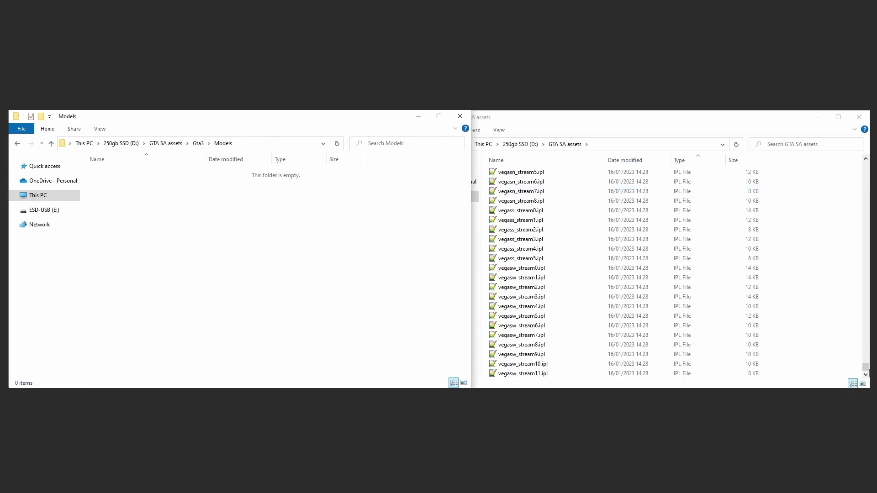
pyautogui.click(558, 287)
pyautogui.moveTo(865, 366)
pyautogui.mouseDown()
pyautogui.moveTo(865, 167)
pyautogui.moveTo(866, 362)
pyautogui.mouseUp()
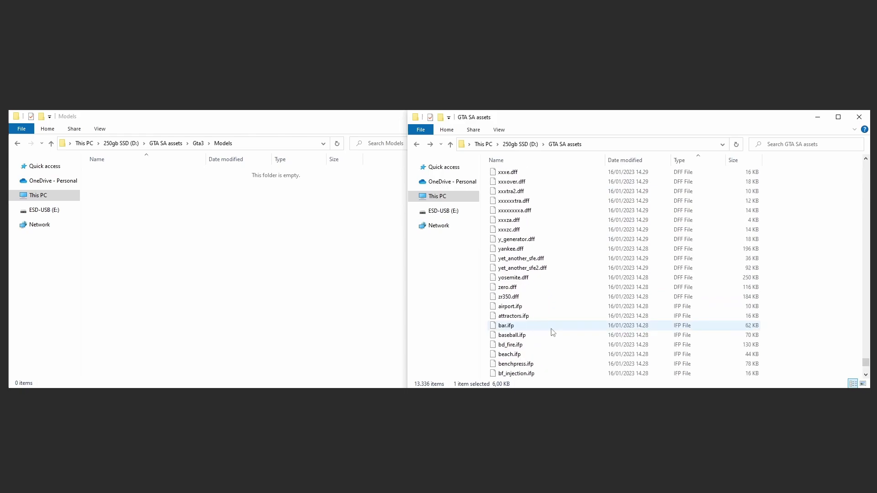
pyautogui.keyDown('shift'); pyautogui.click(540, 298); pyautogui.keyUp('shift')
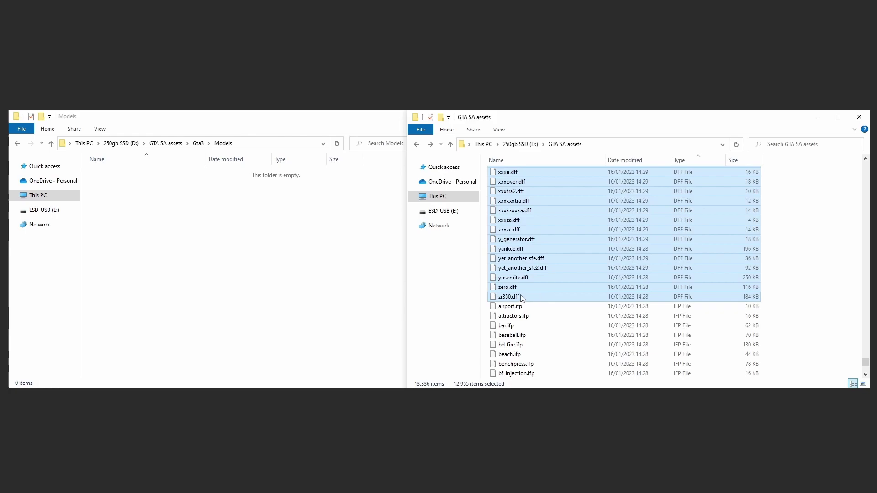
pyautogui.moveTo(522, 298); pyautogui.dragTo(356, 274)
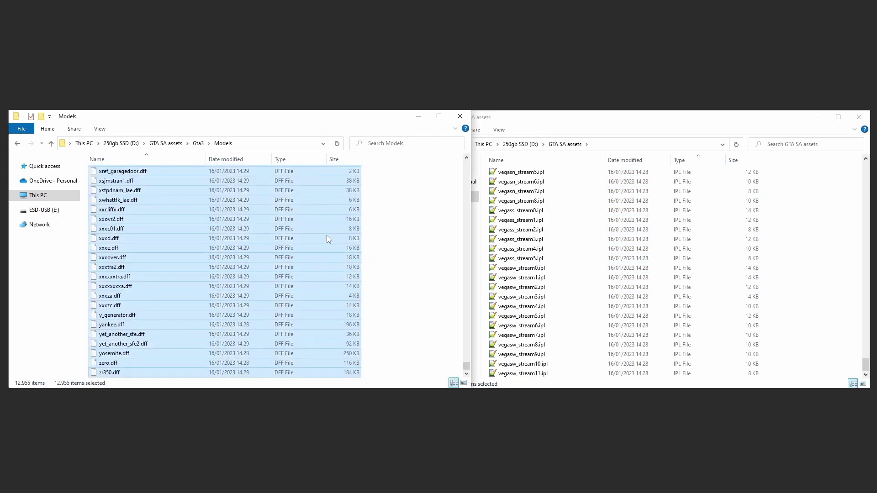
# Move all IFP files from GTA SA assets into Gta3's IFP folder
pyautogui.click(199, 144)
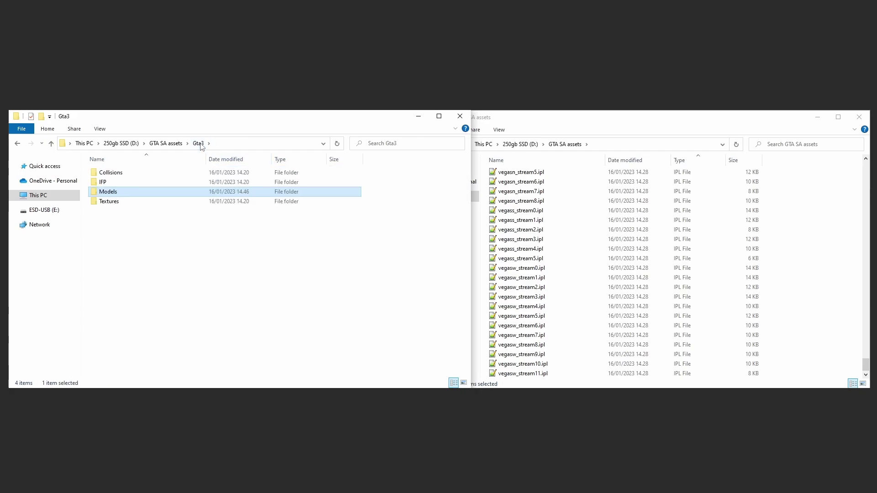
pyautogui.doubleClick(173, 182)
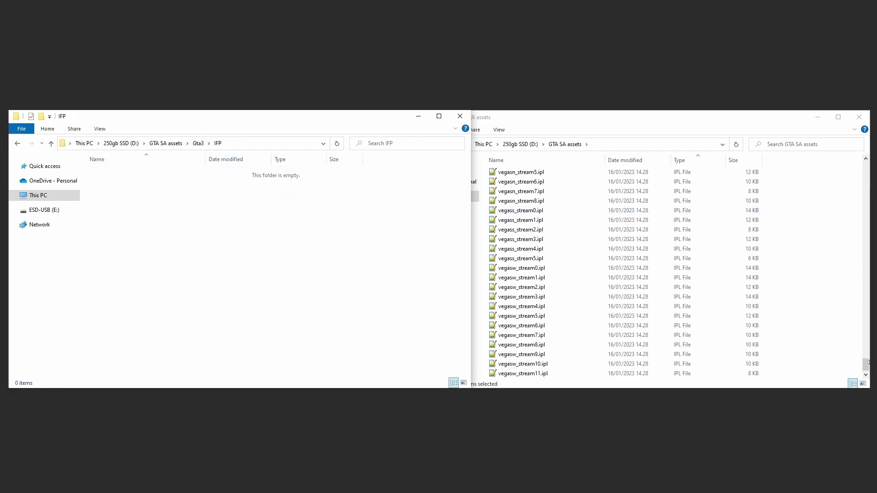
pyautogui.moveTo(866, 369); pyautogui.dragTo(862, 208)
pyautogui.click(571, 315)
pyautogui.keyDown('shift'); pyautogui.click(530, 272); pyautogui.keyUp('shift')
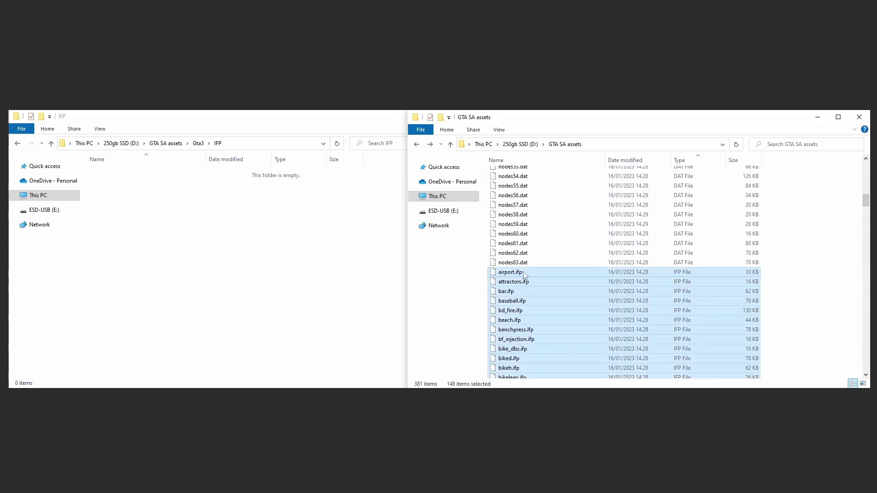
pyautogui.moveTo(530, 272); pyautogui.dragTo(355, 252)
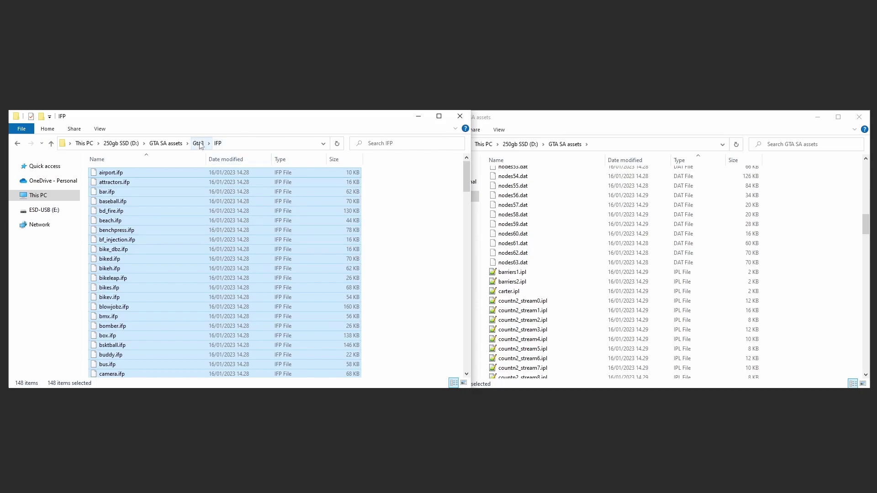
# Inside the Nonreadable folder of IPL and IDE, create a subfolder named Gta3 and open it
pyautogui.click(174, 144)
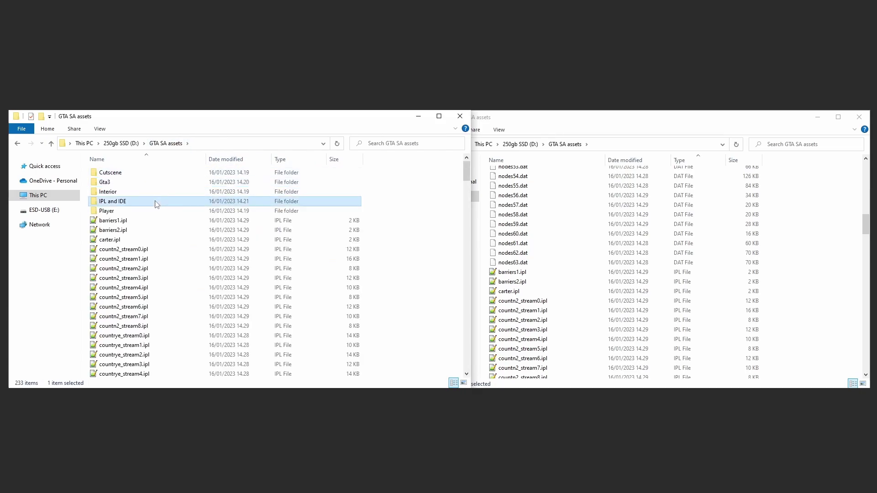
pyautogui.doubleClick(157, 202)
pyautogui.doubleClick(156, 175)
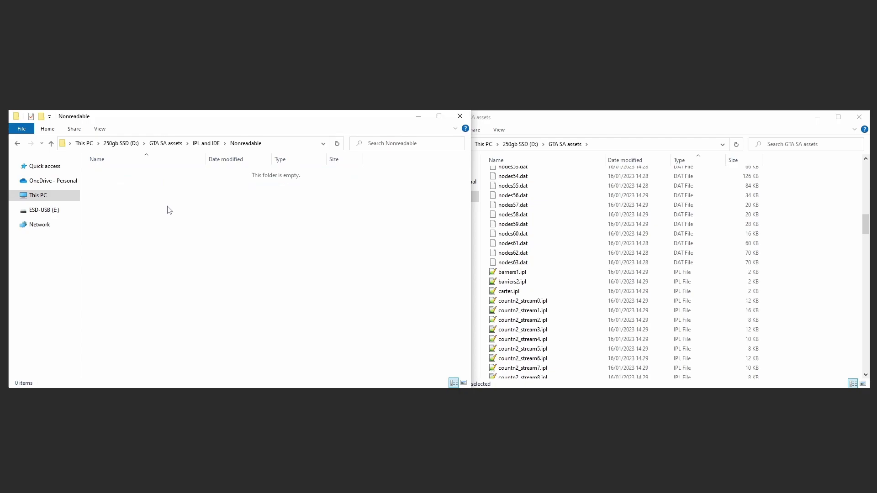
pyautogui.press('alt')
pyautogui.write('2')
pyautogui.write('Gt')
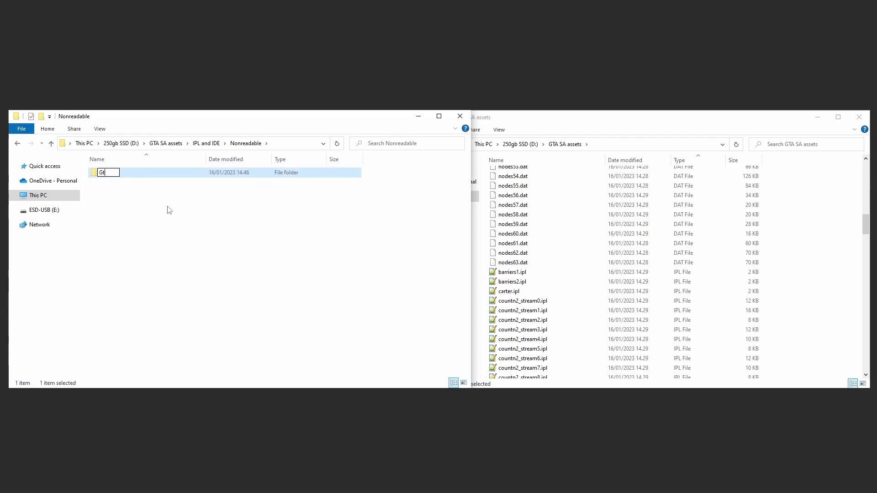
pyautogui.write('a3')
pyautogui.press('Return')
pyautogui.press('Return')
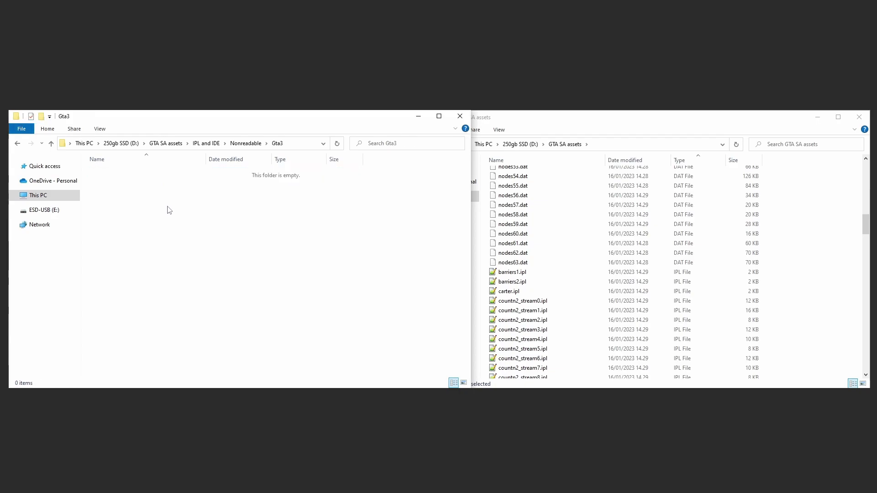
# Move all IPL files from GTA SA assets into the Gta3 folder inside IPL and IDE's Nonreadable folder
pyautogui.click(517, 272)
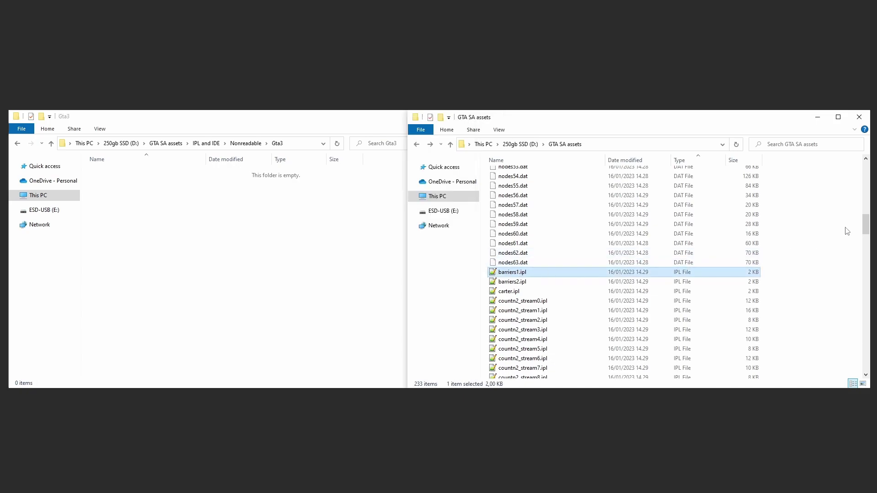
pyautogui.moveTo(866, 224); pyautogui.dragTo(866, 373)
pyautogui.keyDown('shift'); pyautogui.click(609, 373); pyautogui.keyUp('shift')
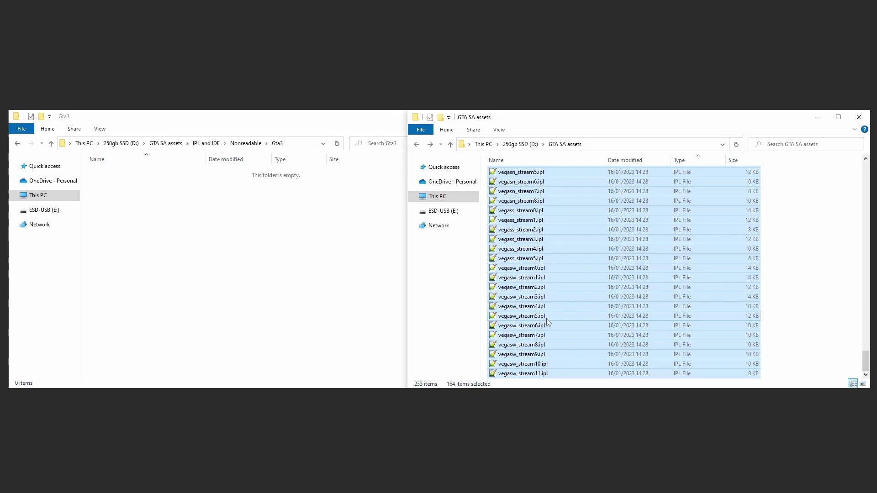
pyautogui.moveTo(547, 319); pyautogui.dragTo(353, 292)
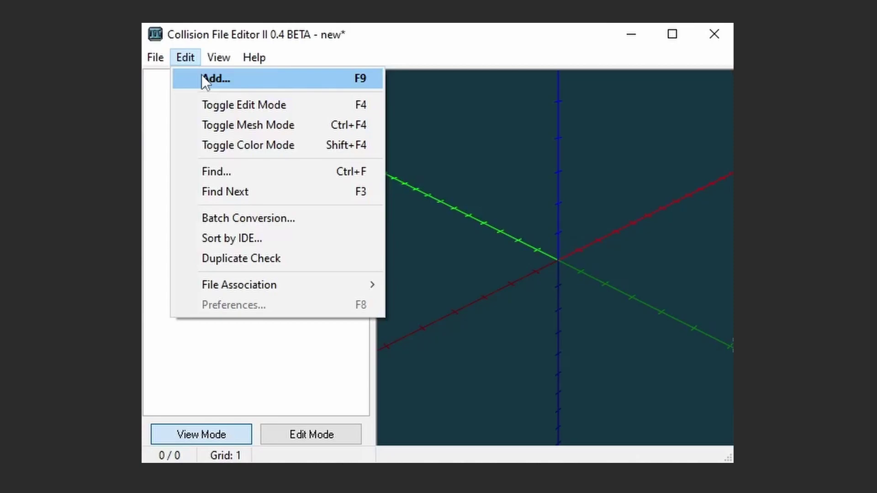
# In Collision File Editor II, import all the COL archives, starting from barriers.col
pyautogui.click(202, 75)
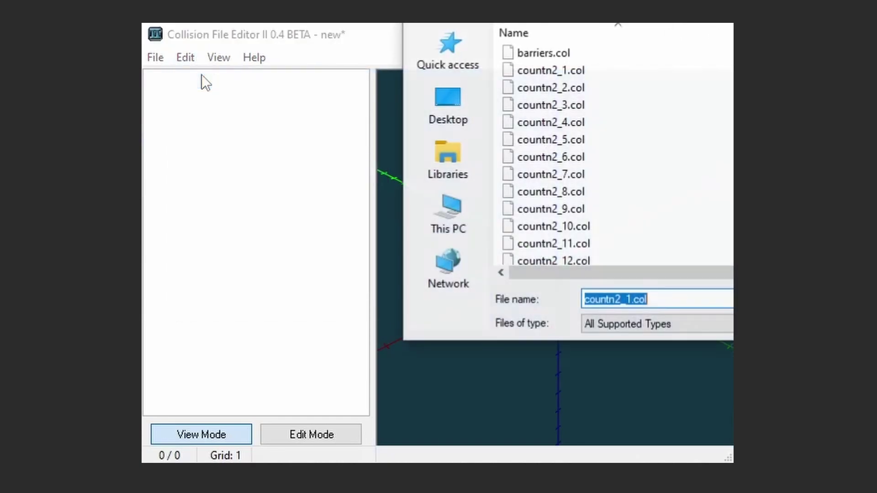
pyautogui.click(590, 53)
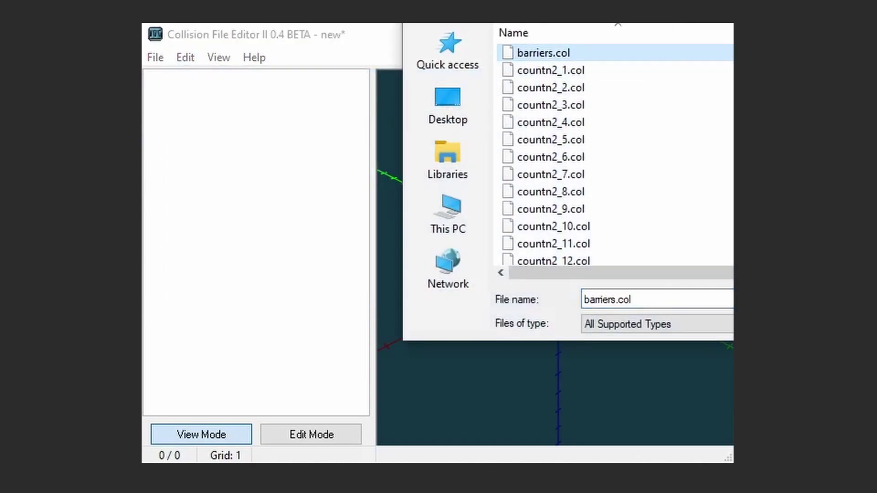
pyautogui.scroll(-20, 590, 53)
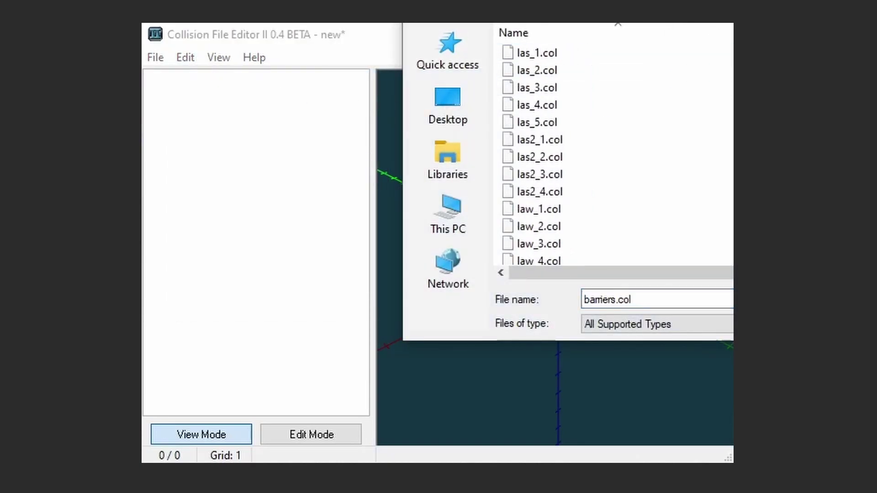
pyautogui.keyDown('shift'); pyautogui.click(651, 243); pyautogui.keyUp('shift')
pyautogui.press('Return')
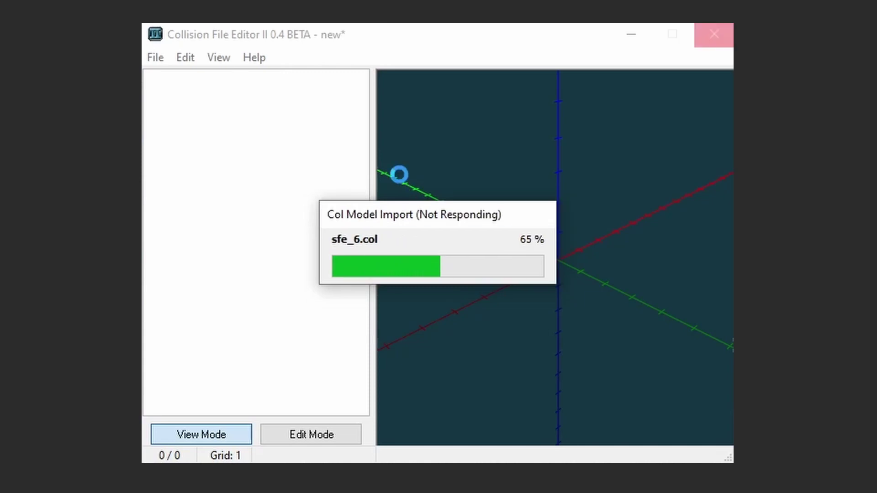
# Export every collision model in the list, from bar_gatebar01 to rbmp_c_u, to the Single folder inside Gta3's Collisions folder
pyautogui.click(235, 75)
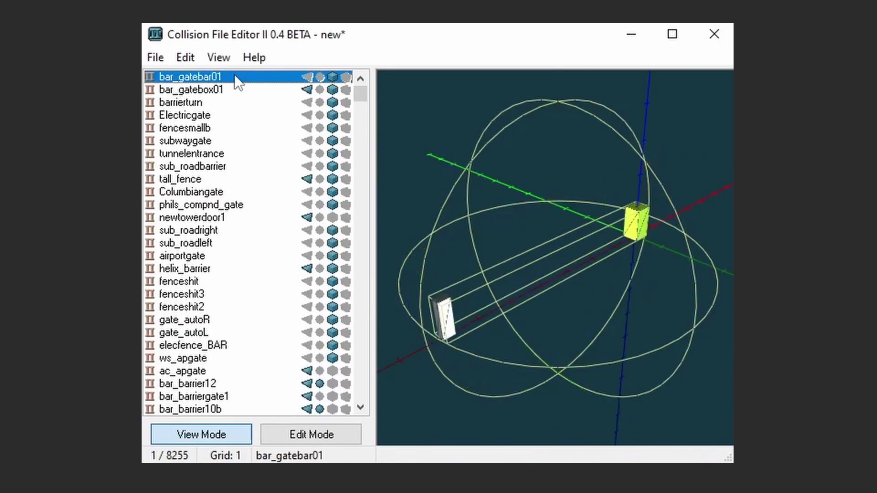
pyautogui.moveTo(360, 92); pyautogui.dragTo(362, 402)
pyautogui.keyDown('shift'); pyautogui.click(207, 407); pyautogui.keyUp('shift')
pyautogui.rightClick(207, 407)
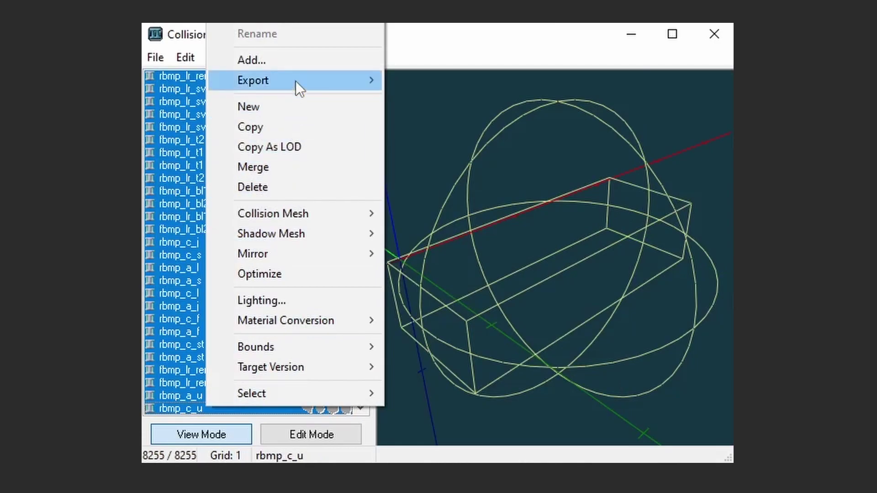
pyautogui.moveTo(295, 81)
pyautogui.click(465, 120)
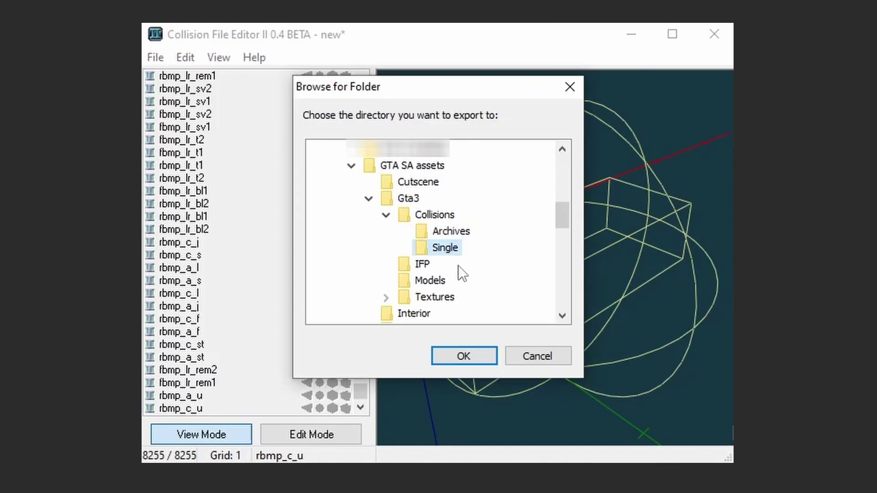
pyautogui.click(463, 355)
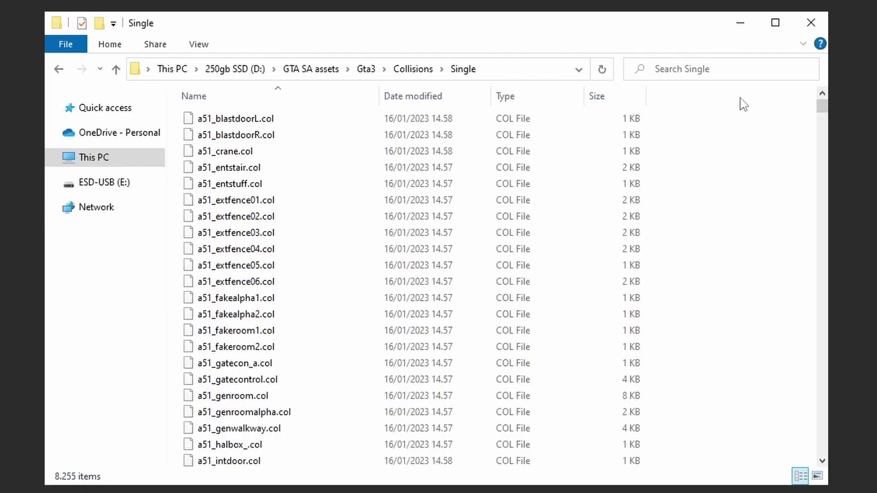
# Examine the exported COL files in the Single folder of Gta3's Collisions in File Explorer
pyautogui.moveTo(822, 110); pyautogui.dragTo(823, 128)
pyautogui.scroll(-7, 502, 246)
pyautogui.scroll(-14, 502, 246)
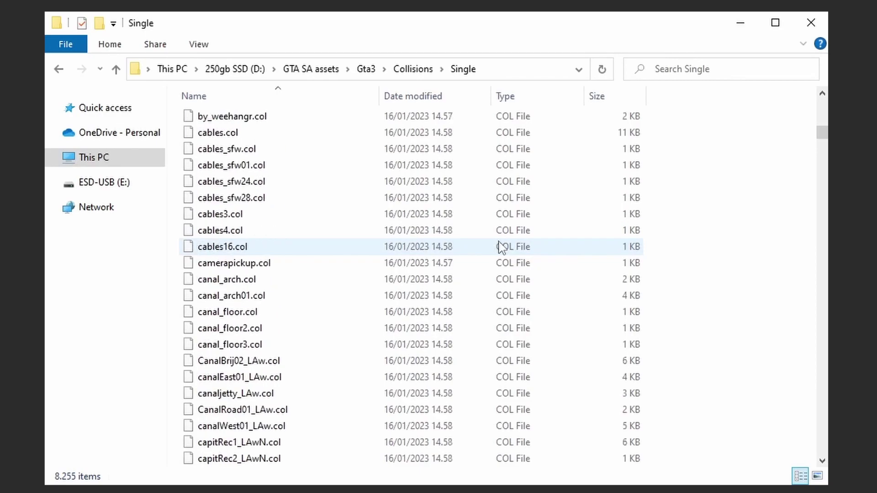
pyautogui.scroll(-7, 501, 246)
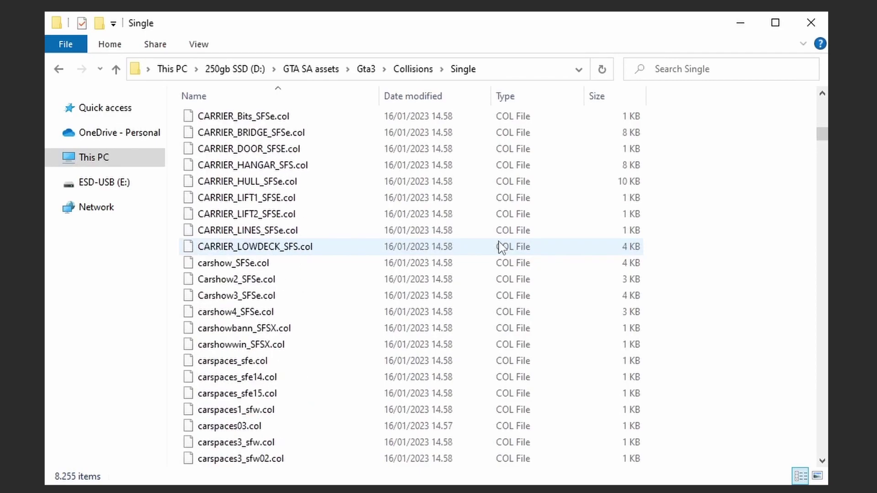
pyautogui.scroll(-20, 501, 247)
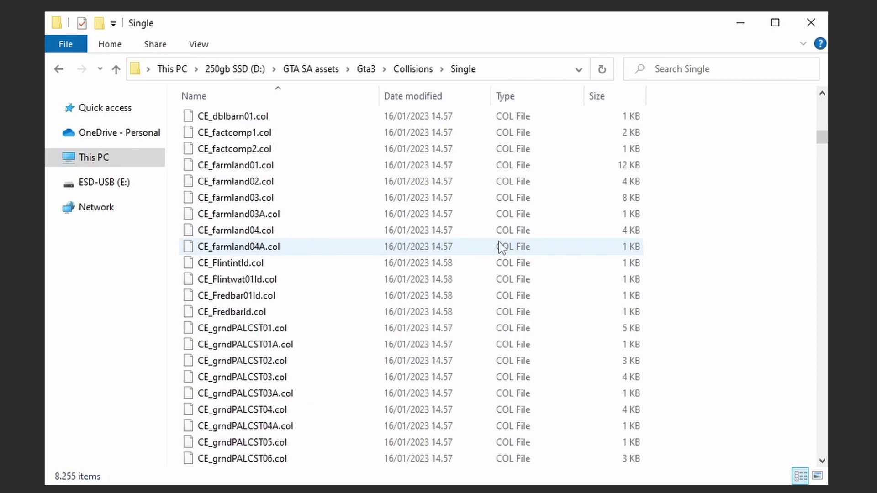
pyautogui.scroll(-7, 502, 247)
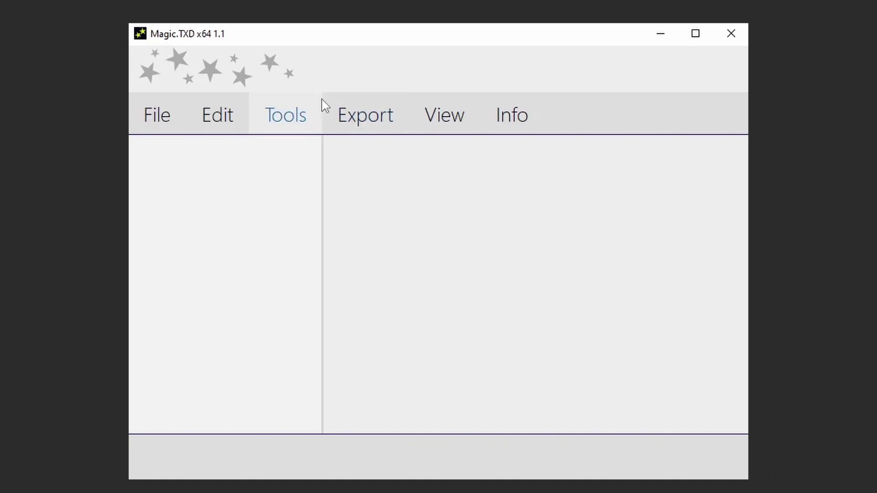
# In Magic.TXD, try a mass export from Textures/Archives to Textures/Single as PNG with texture name only, and cancel the running export
pyautogui.click(313, 114)
pyautogui.click(316, 175)
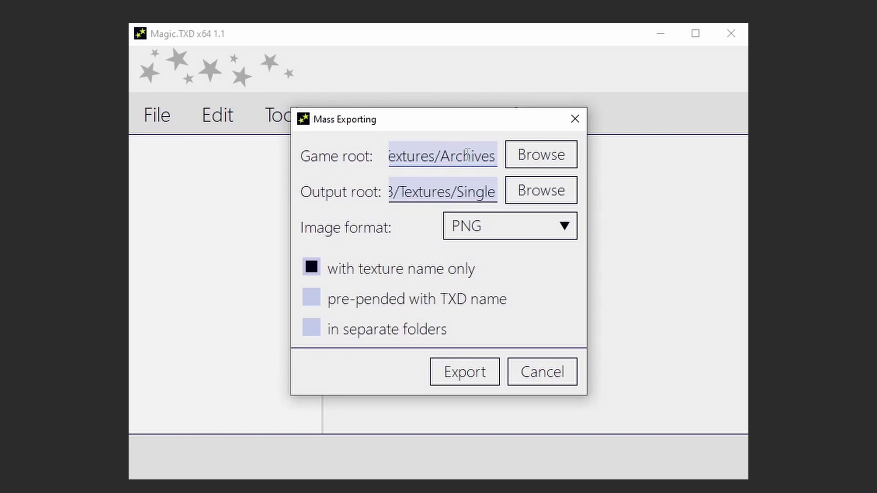
pyautogui.click(467, 154)
pyautogui.click(475, 223)
pyautogui.click(476, 226)
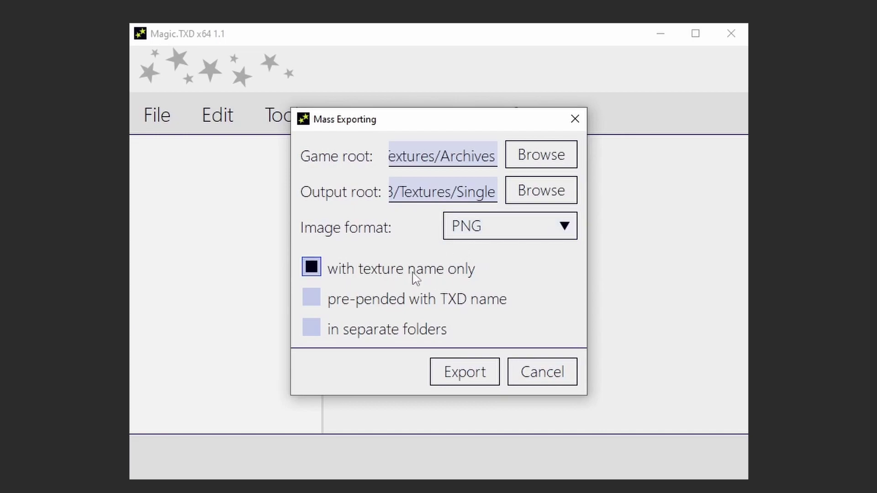
pyautogui.click(449, 369)
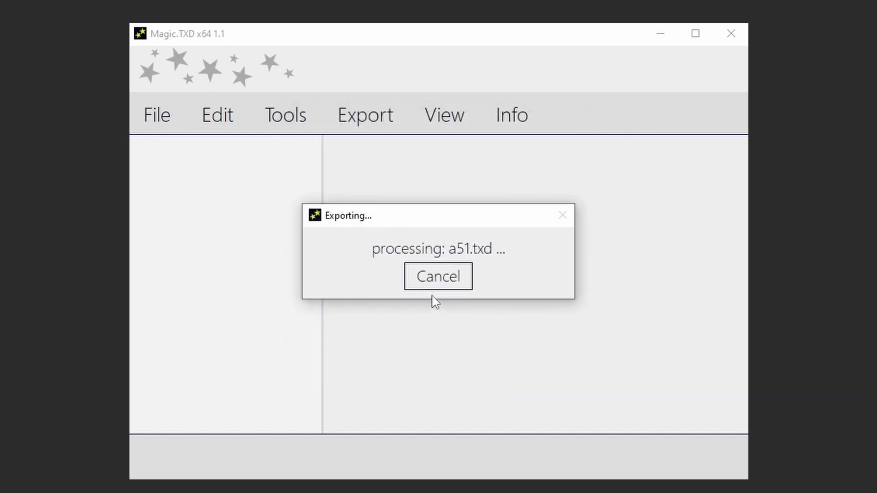
pyautogui.click(411, 274)
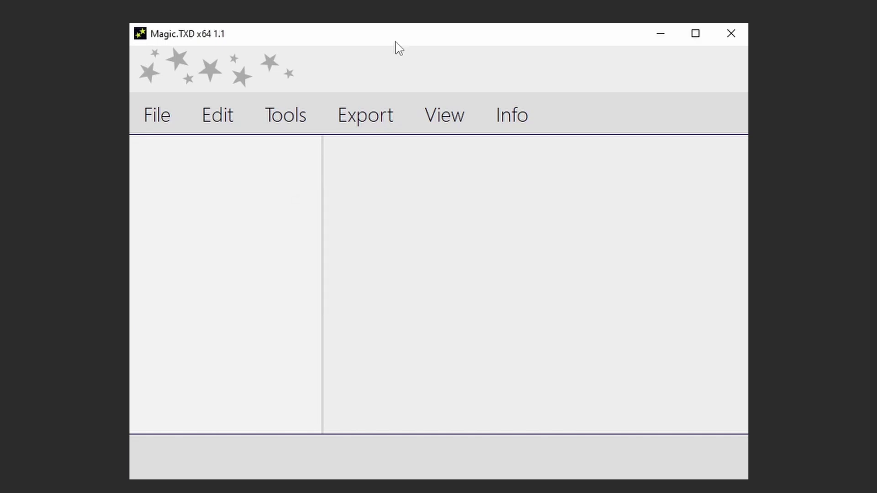
# Mass-export the Textures/Archives TXDs as PNG to the output folder Single prefixed TXD name, with names pre-pended with TXD name
pyautogui.click(303, 114)
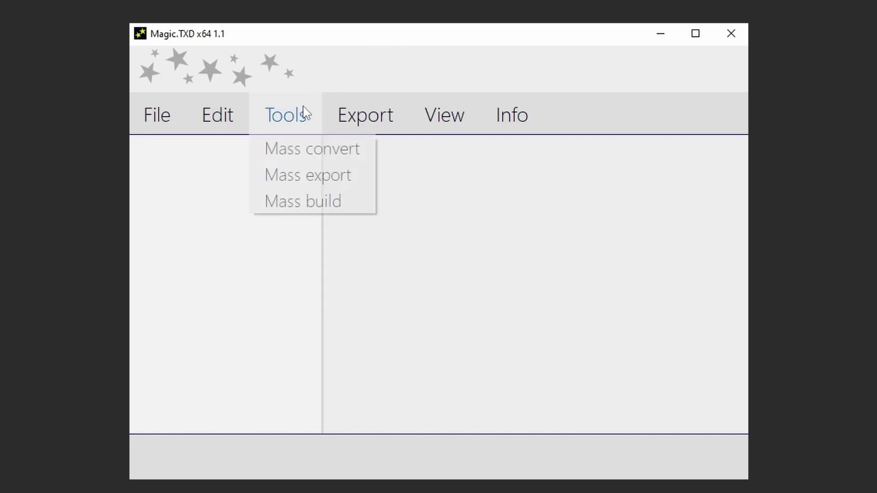
pyautogui.click(312, 175)
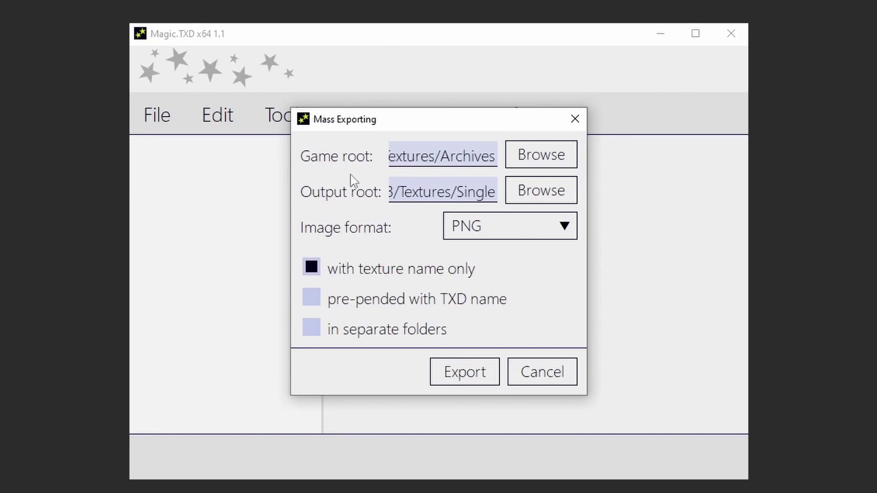
pyautogui.click(494, 192)
pyautogui.write('prefixe')
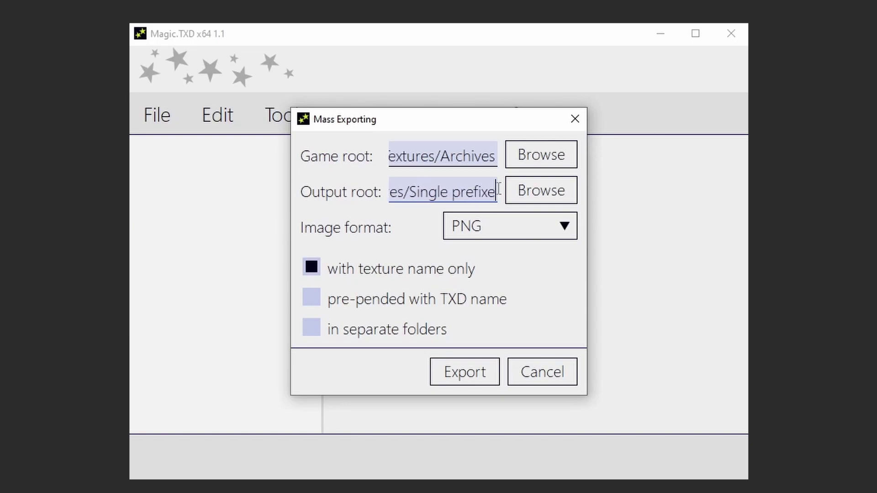
pyautogui.write('d TXD name')
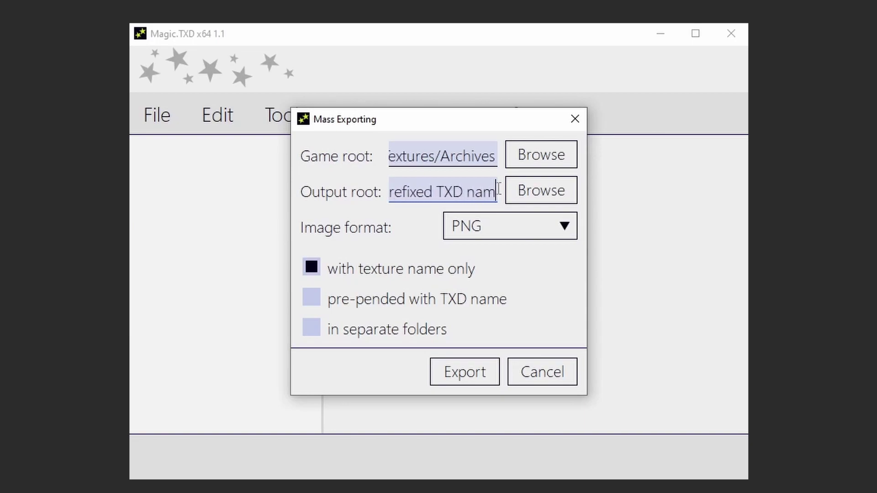
pyautogui.click(428, 300)
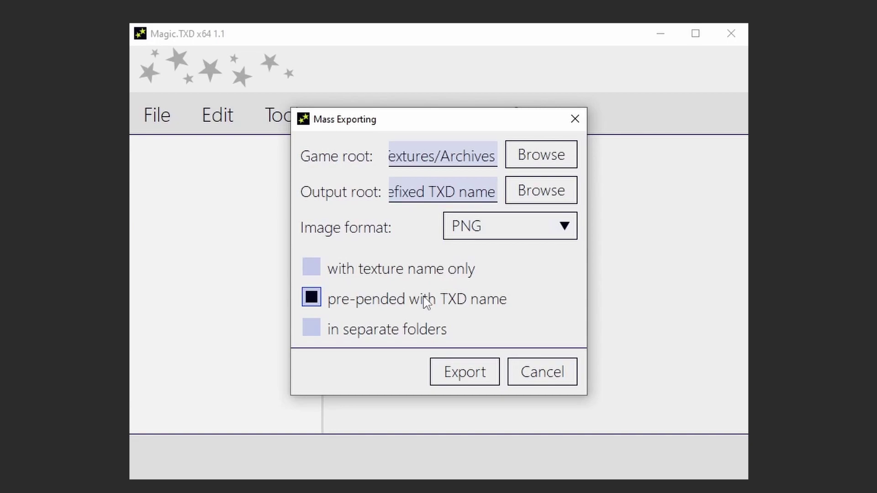
pyautogui.click(466, 371)
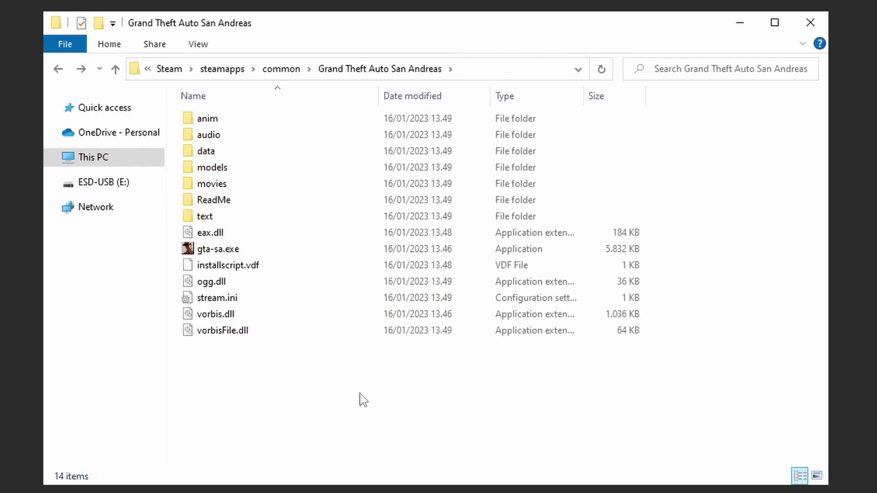
# In the game installation's data/maps folder, examine the IDE and IPL files in the SF, interior, generic and country subfolders
pyautogui.doubleClick(242, 155)
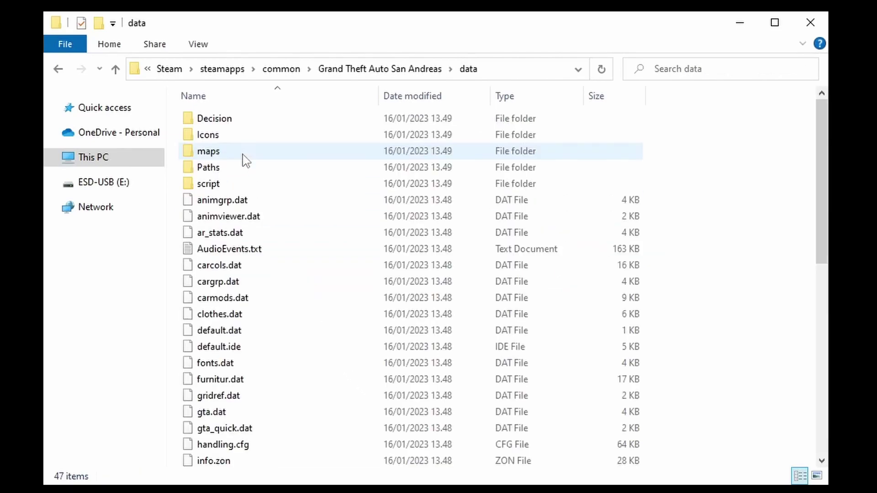
pyautogui.doubleClick(243, 156)
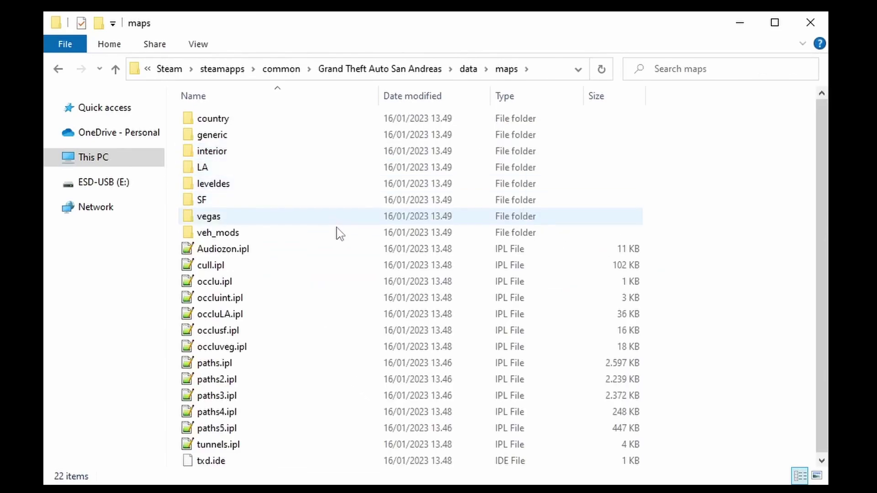
pyautogui.doubleClick(267, 200)
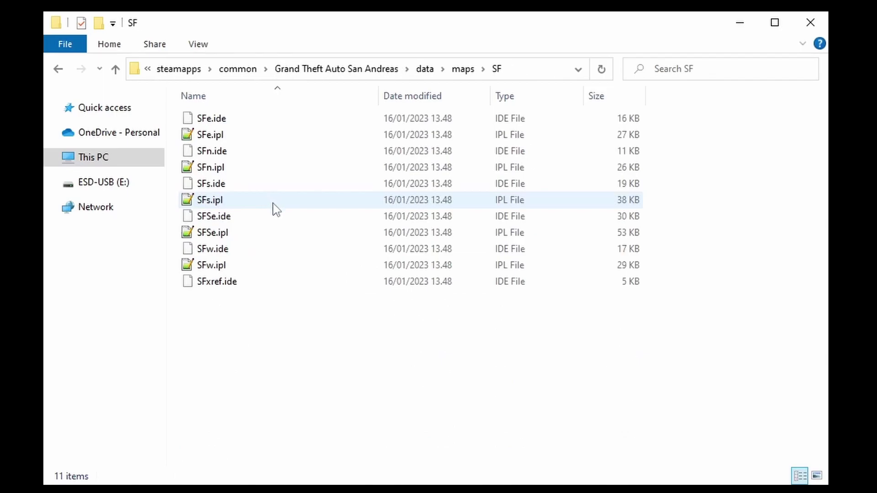
pyautogui.hotkey('alt', 'Left')
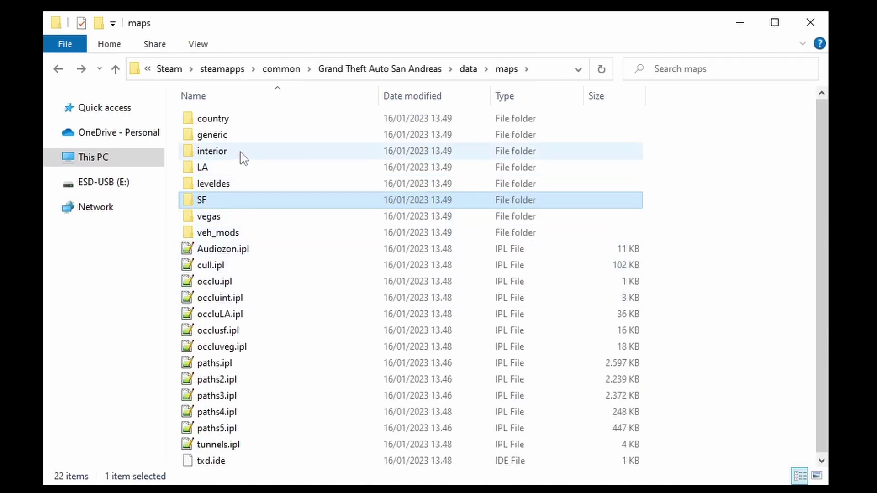
pyautogui.doubleClick(239, 157)
pyautogui.scroll(-2, 242, 157)
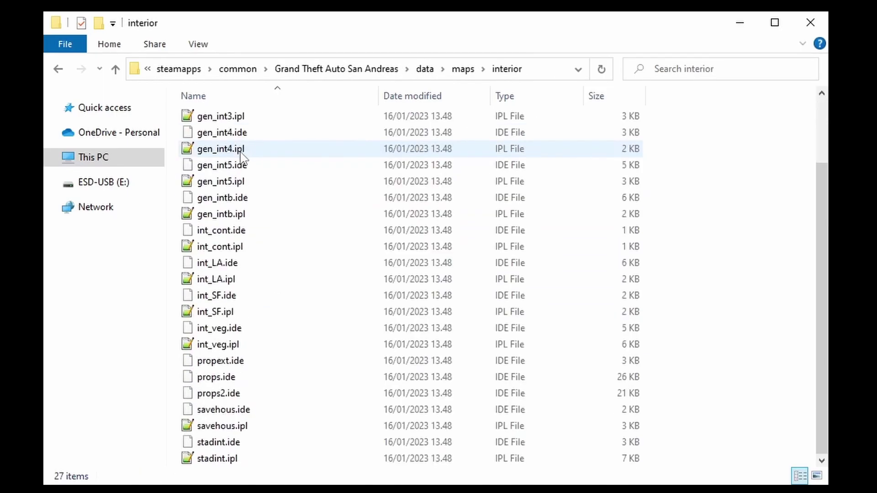
pyautogui.hotkey('alt', 'Left')
pyautogui.doubleClick(246, 137)
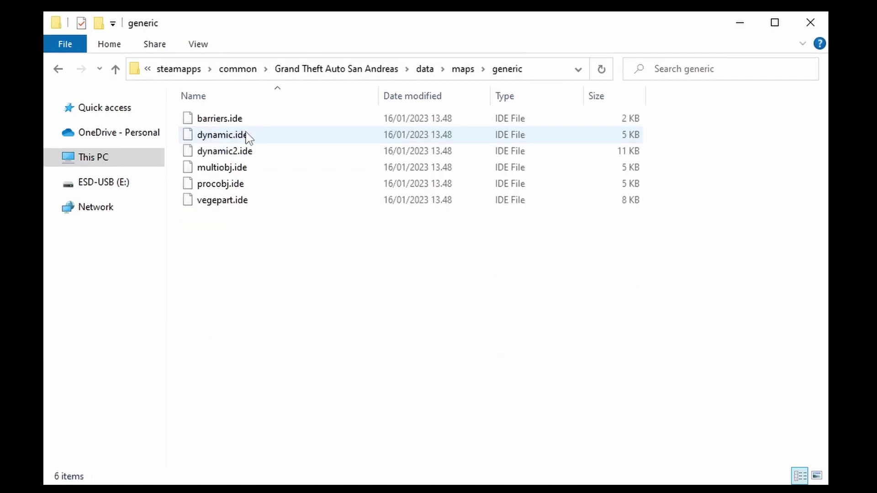
pyautogui.hotkey('alt', 'Left')
pyautogui.doubleClick(249, 120)
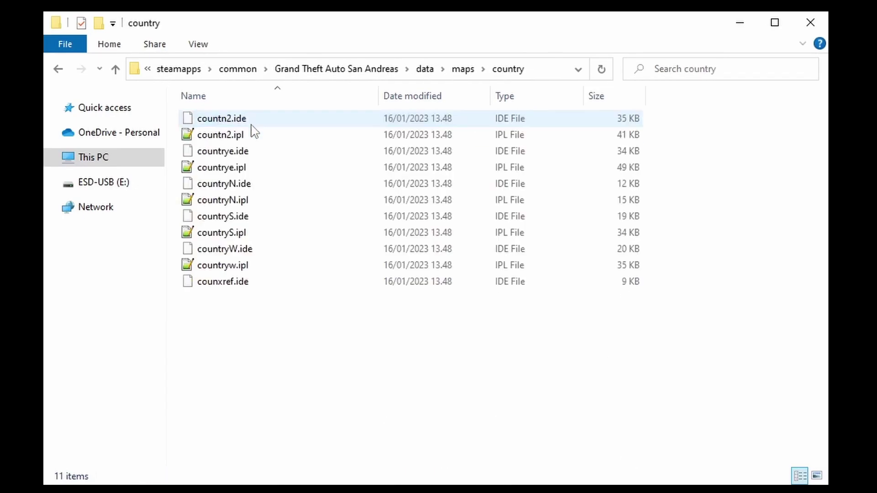